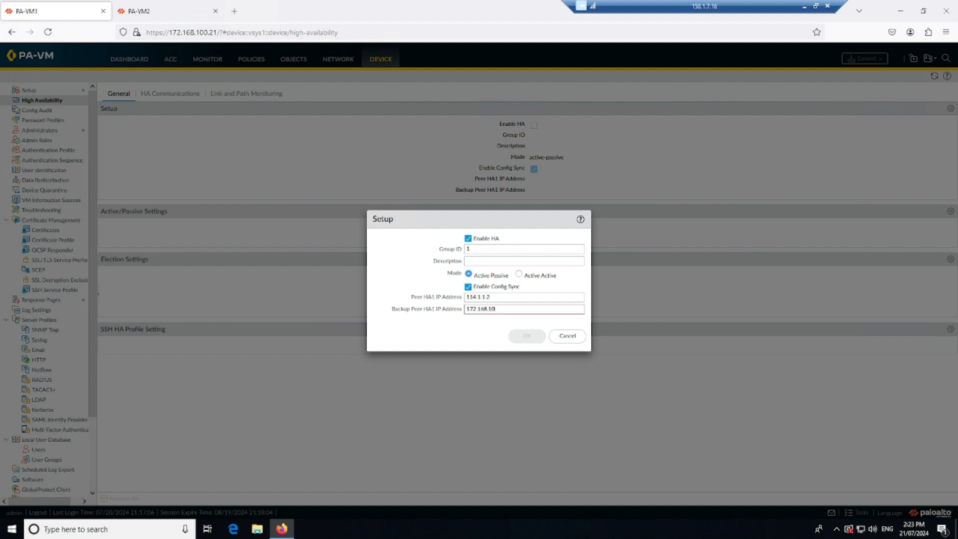
# Step: Complete the HA setup with backup peer HA1 IP address 172.168.100.22 and set the passive link state to auto
pyautogui.write('22')
pyautogui.click(524, 338)
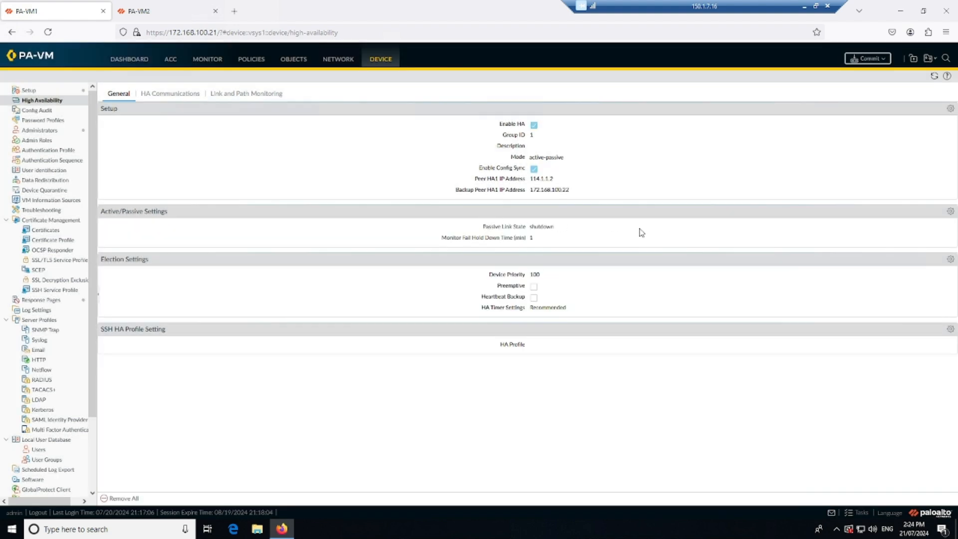
pyautogui.click(948, 216)
pyautogui.click(521, 268)
pyautogui.click(515, 314)
# Step: Set the election settings to device priority 90 with preemption enabled
pyautogui.click(949, 259)
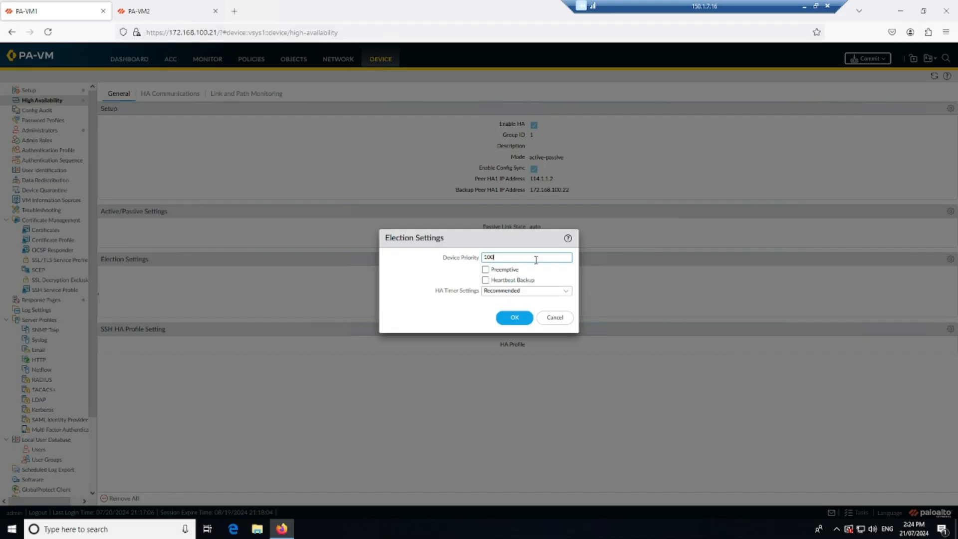
pyautogui.doubleClick(486, 255)
pyautogui.write('90')
pyautogui.click(499, 271)
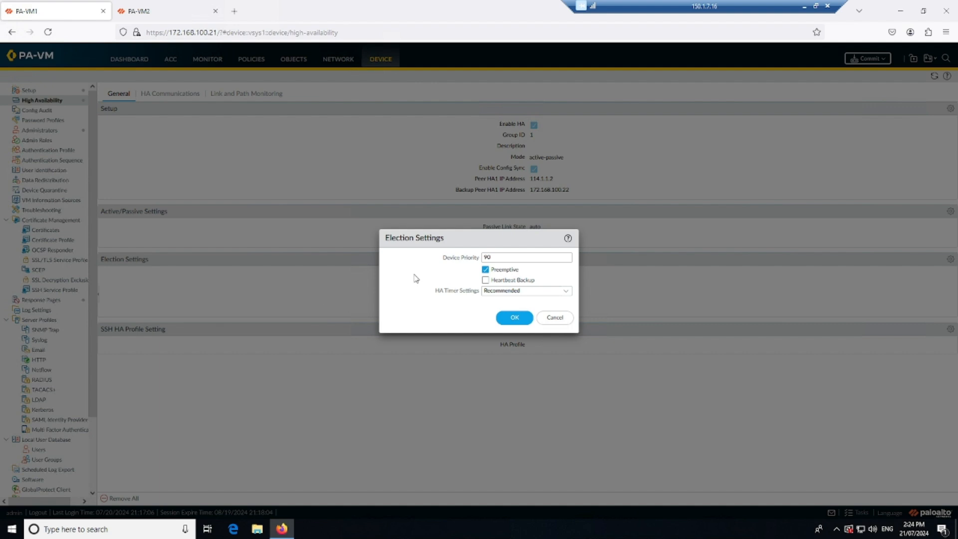
pyautogui.click(514, 318)
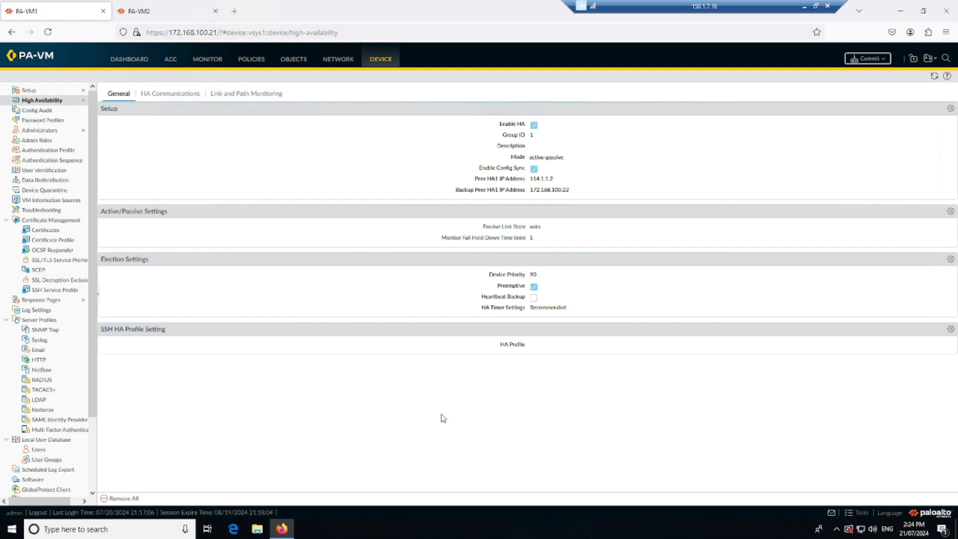
pyautogui.moveTo(503, 299); pyautogui.dragTo(500, 304)
pyautogui.click(412, 280)
pyautogui.click(179, 95)
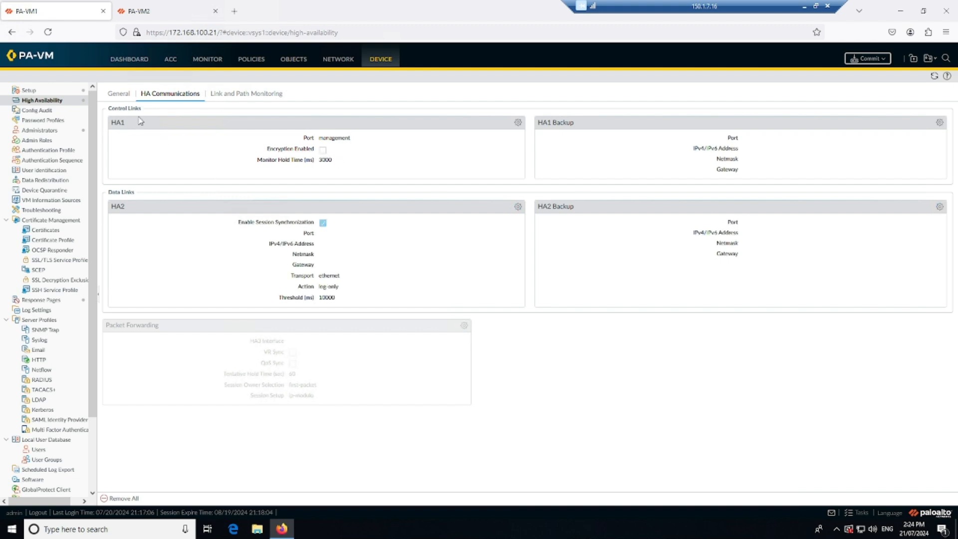
pyautogui.click(518, 122)
pyautogui.click(596, 245)
pyautogui.click(519, 284)
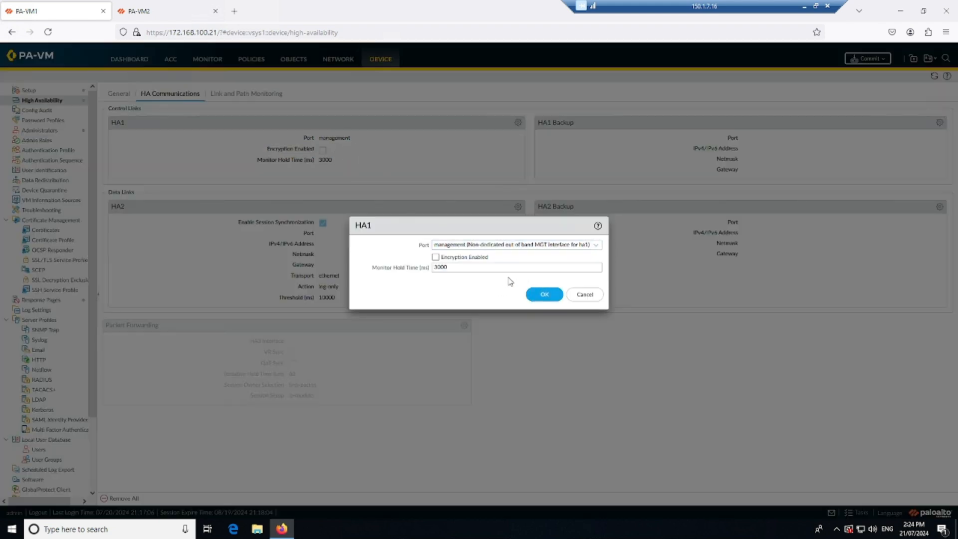
pyautogui.click(579, 297)
# Step: Change the interface type of ethernet1/4 on PA-VM1 to HA
pyautogui.click(333, 66)
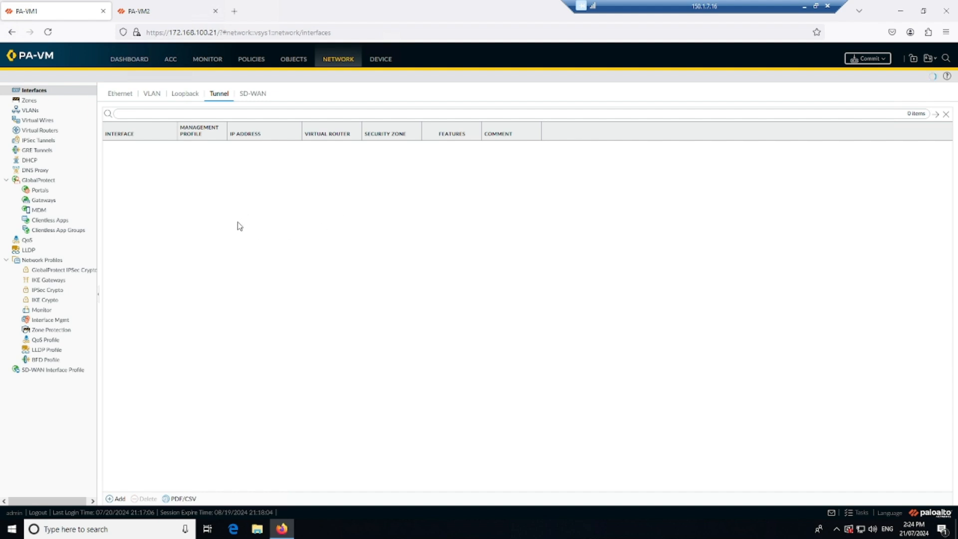
pyautogui.click(122, 95)
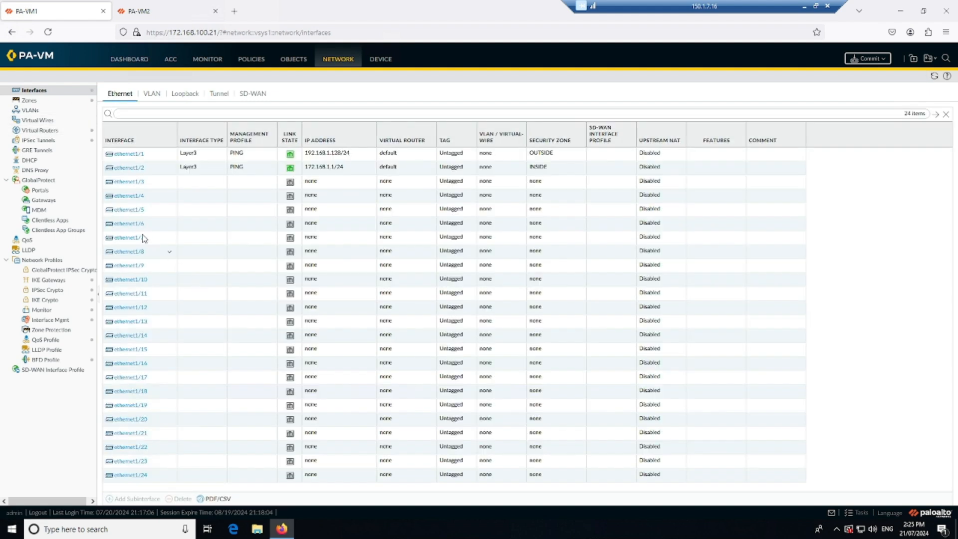
pyautogui.click(138, 197)
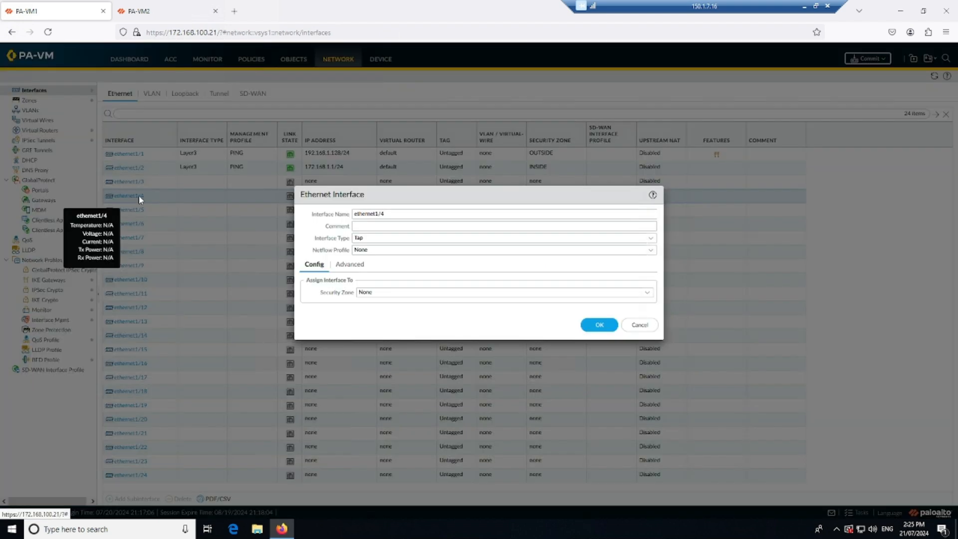
pyautogui.click(650, 238)
pyautogui.click(381, 263)
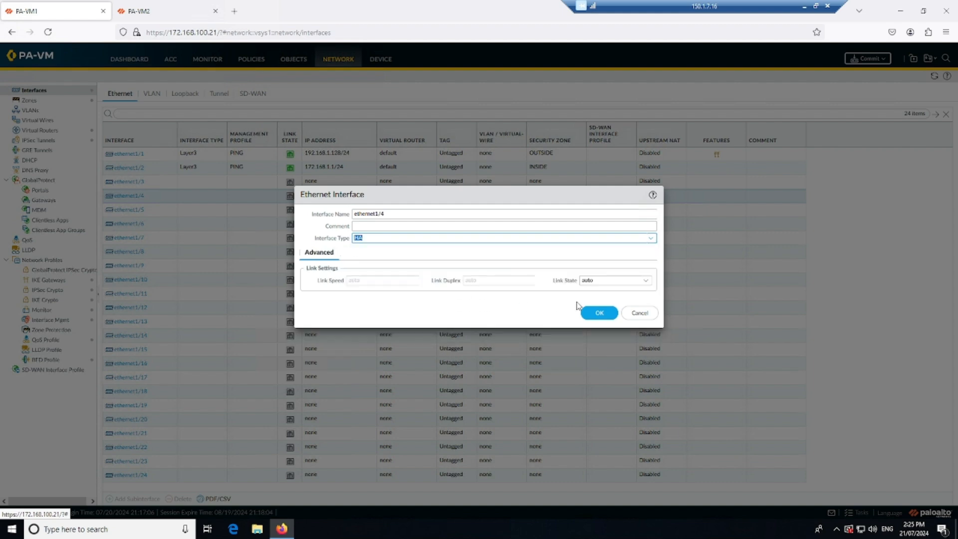
pyautogui.click(599, 312)
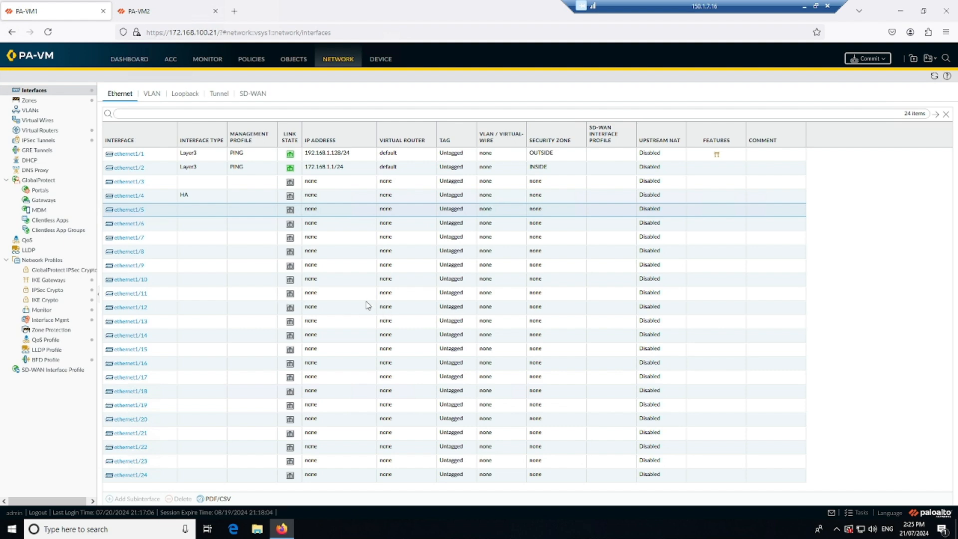
# Step: Change the interface type of ethernet1/5 and ethernet1/6 on PA-VM1 to HA
pyautogui.click(137, 210)
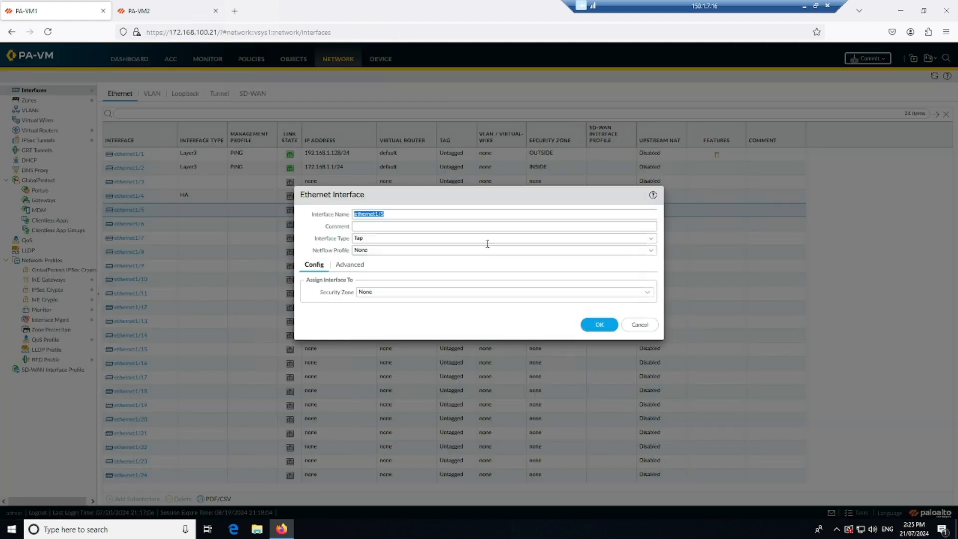
pyautogui.click(651, 240)
pyautogui.click(444, 263)
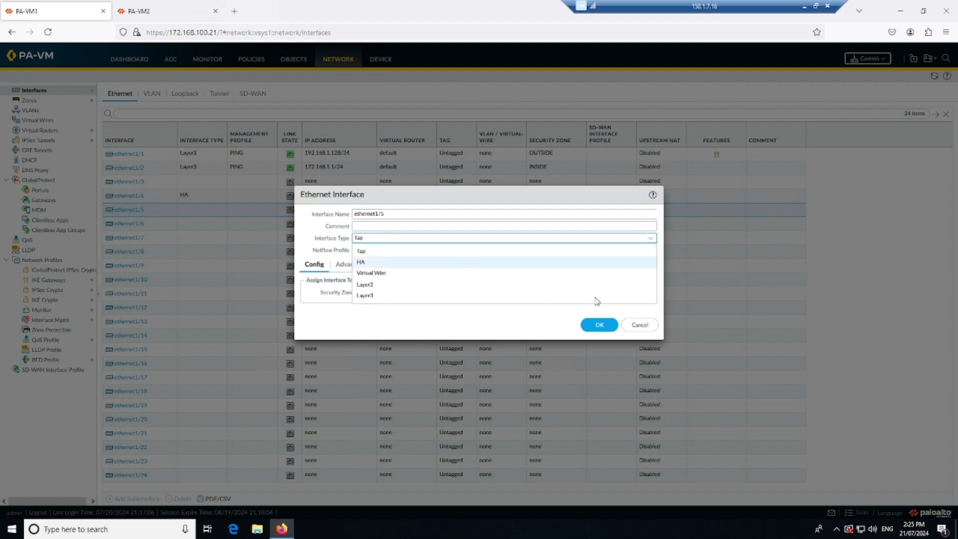
pyautogui.click(599, 313)
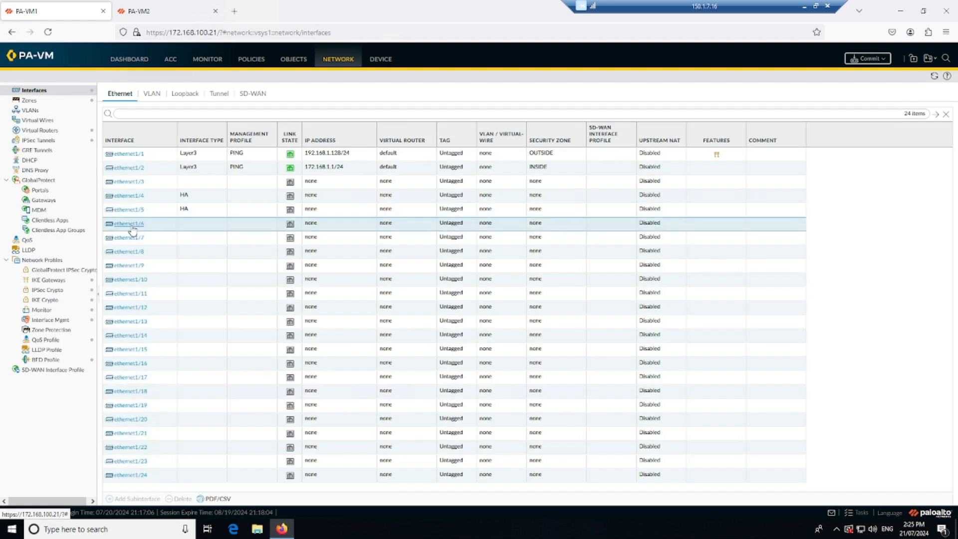
pyautogui.click(132, 227)
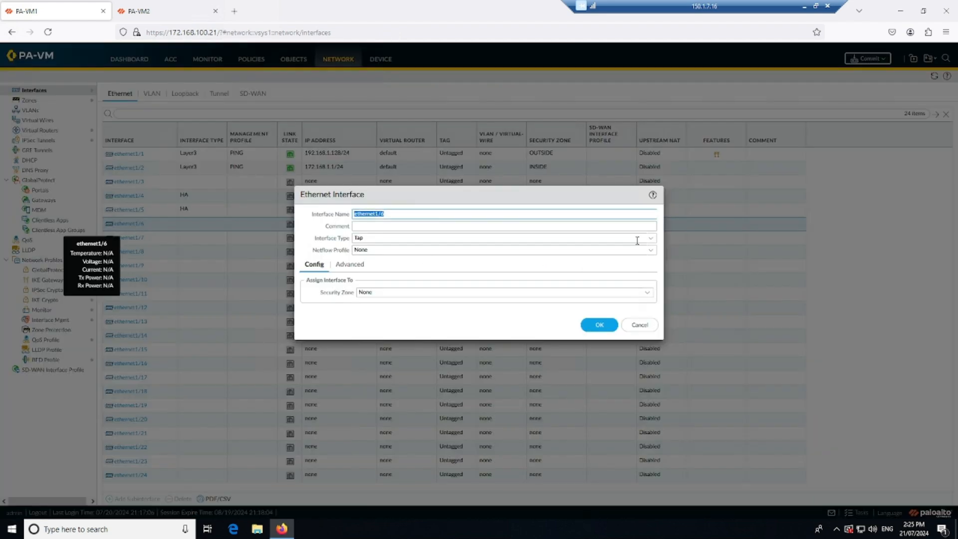
pyautogui.click(651, 240)
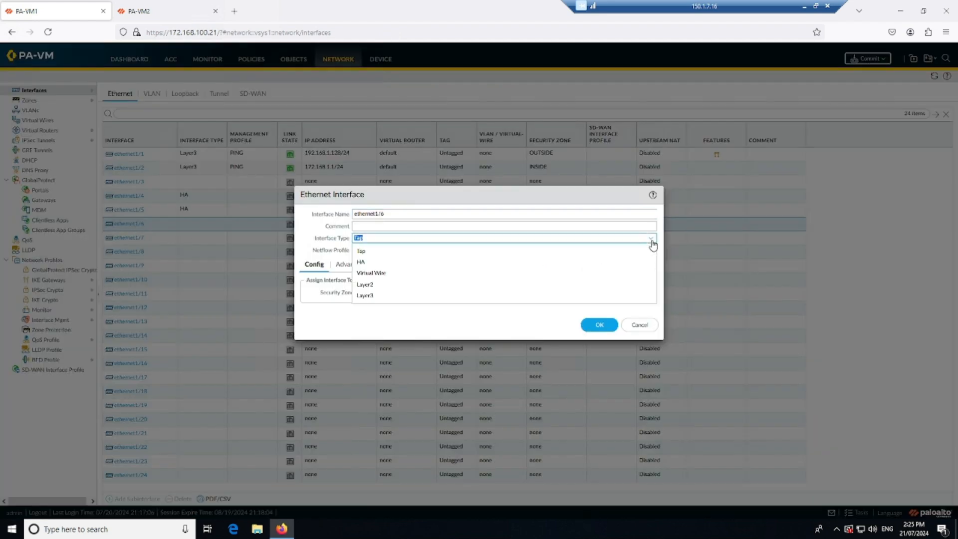
pyautogui.click(419, 263)
pyautogui.click(597, 322)
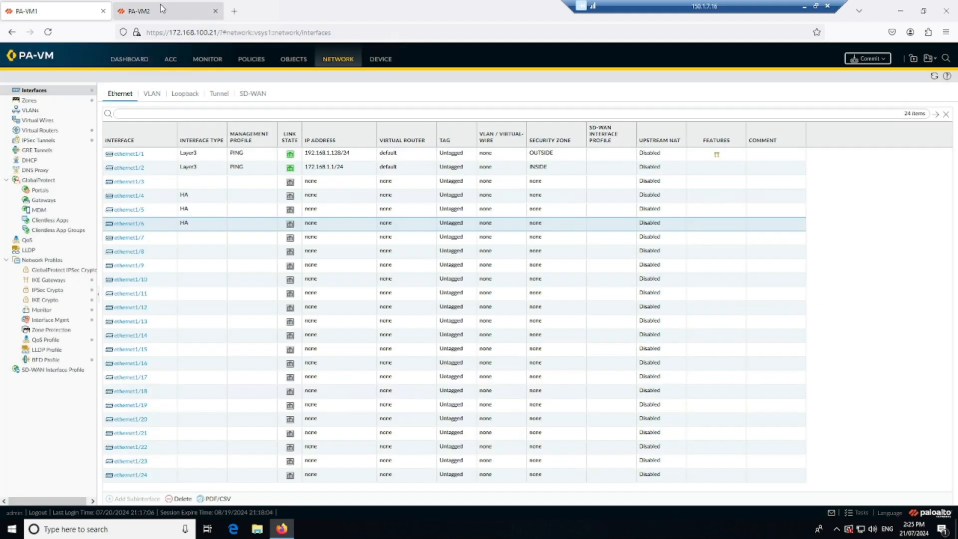
# Step: Switch to the PA-VM2 firewall and change the interface type of its ethernet1/4 to HA
pyautogui.click(160, 8)
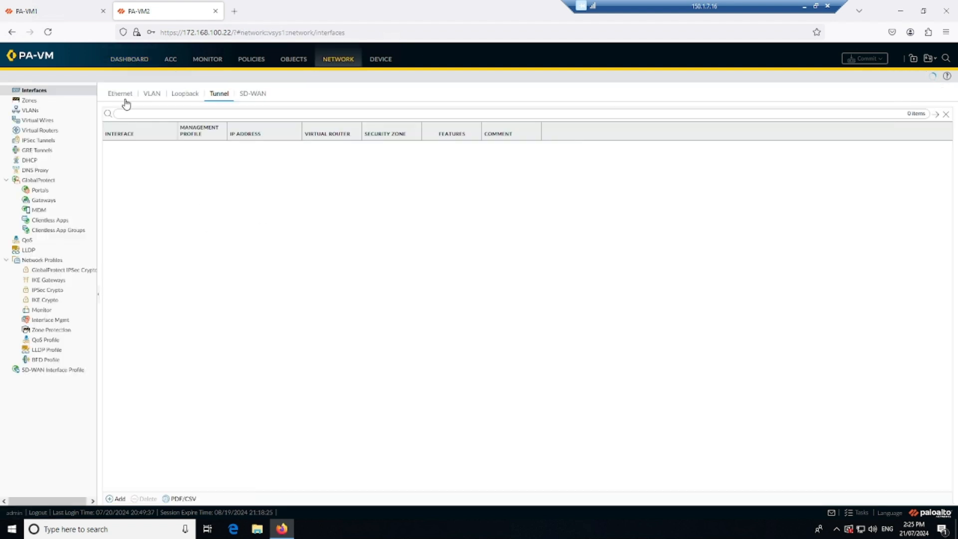
pyautogui.click(124, 99)
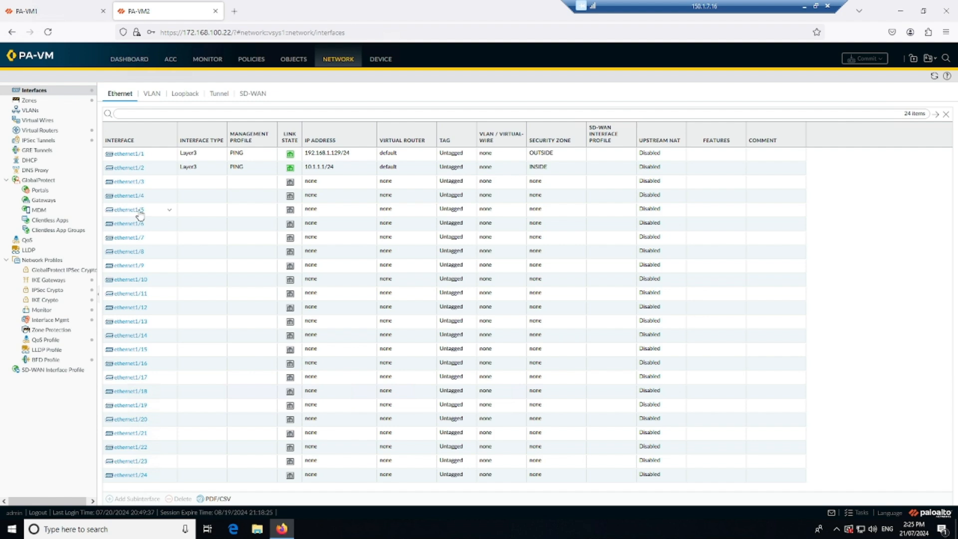
pyautogui.click(131, 196)
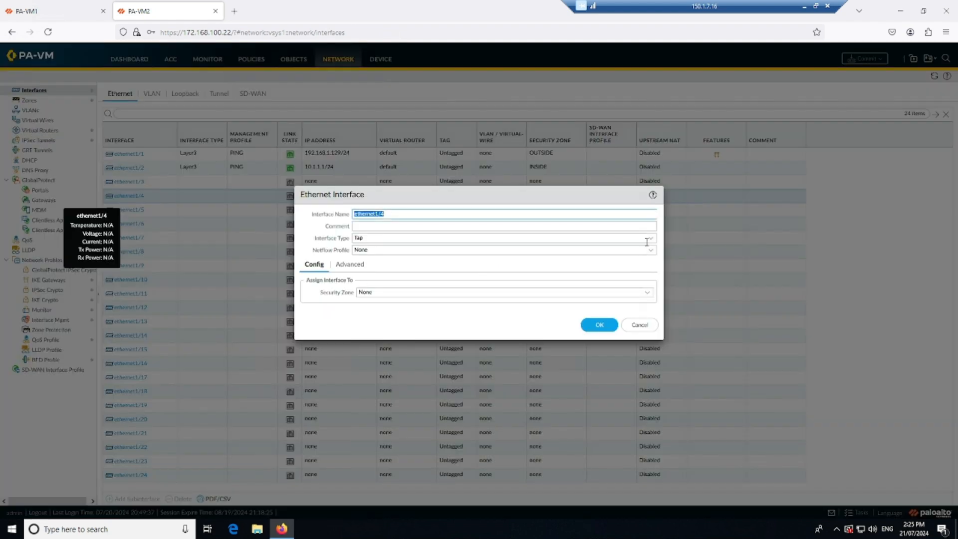
pyautogui.click(647, 239)
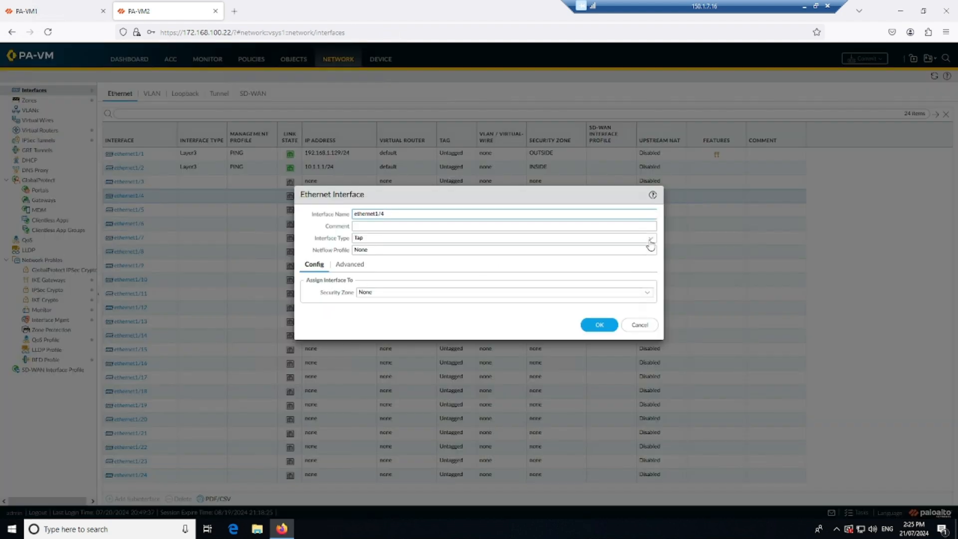
pyautogui.click(445, 262)
pyautogui.click(590, 321)
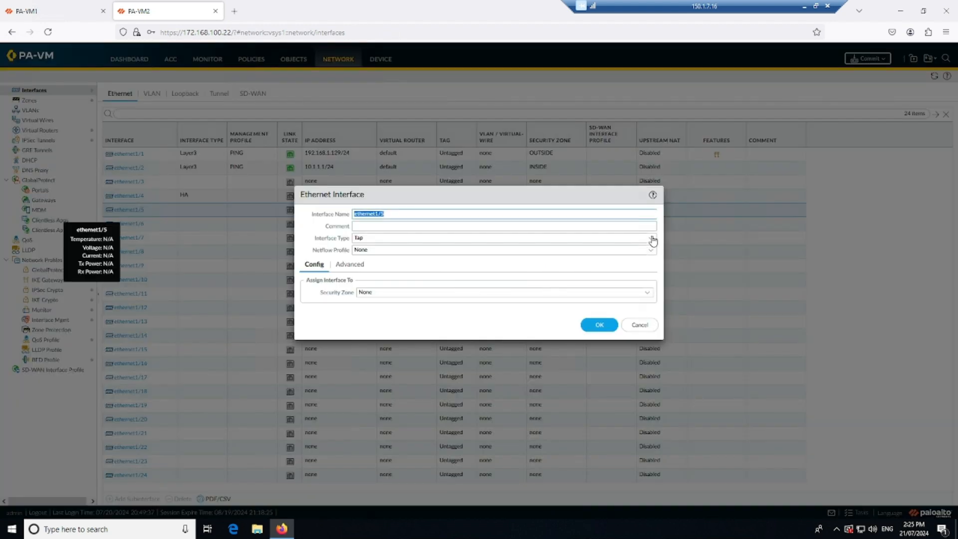
# Step: Change the interface type of ethernet1/5 and ethernet1/6 on PA-VM2 to HA
pyautogui.click(650, 238)
pyautogui.click(466, 263)
pyautogui.click(598, 313)
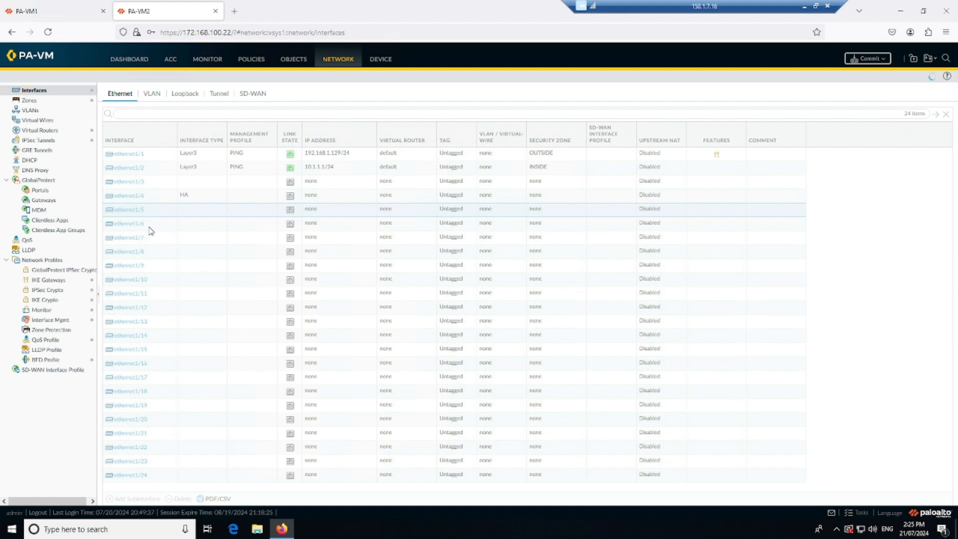
pyautogui.click(134, 224)
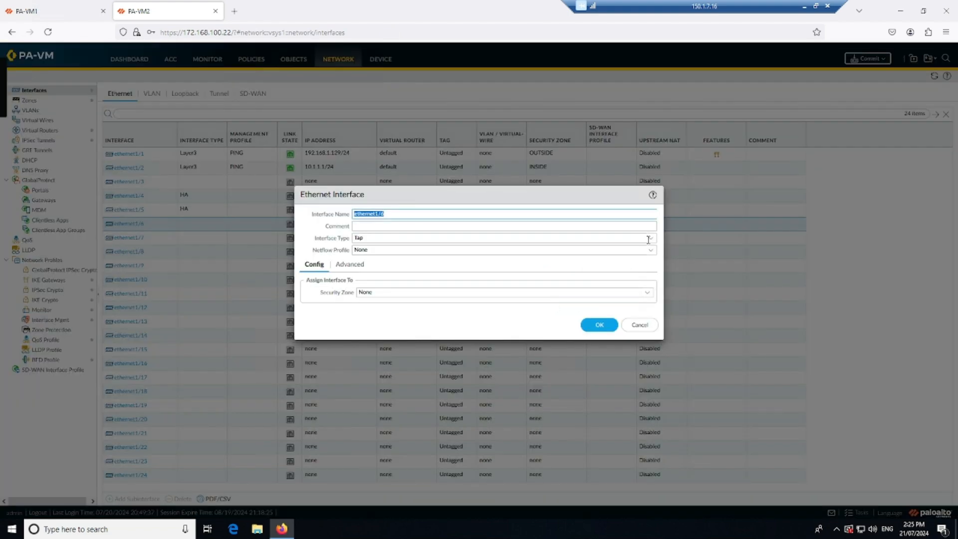
pyautogui.click(646, 239)
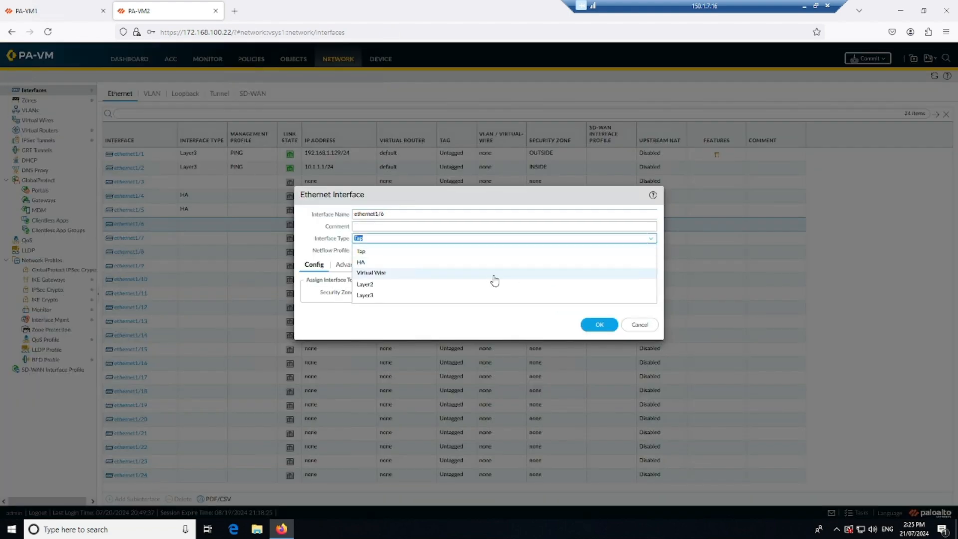
pyautogui.click(539, 261)
pyautogui.click(598, 312)
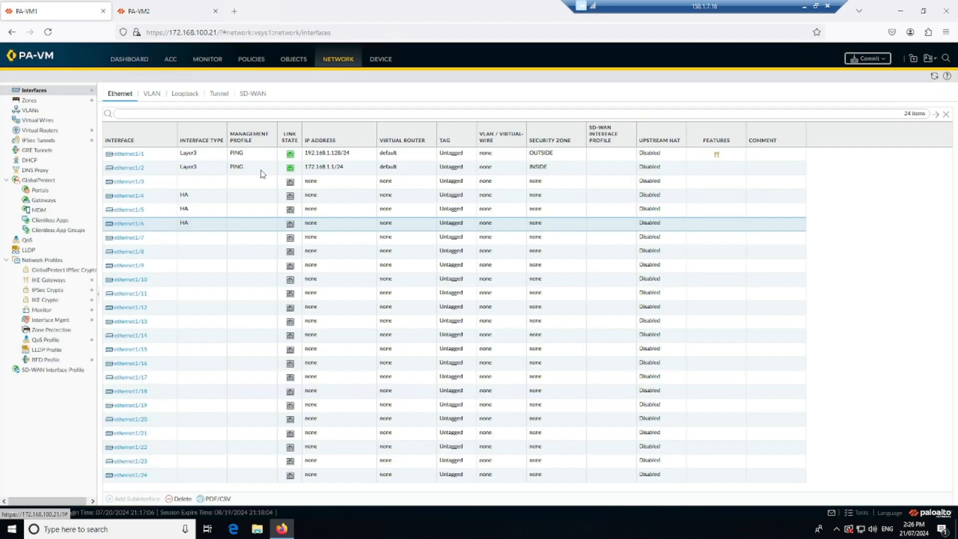
# Step: On PA-VM1, assign the HA1 control link to port ethernet1/4 with IP address 114.1.1.1 and netmask 255.255.255.0
pyautogui.click(380, 61)
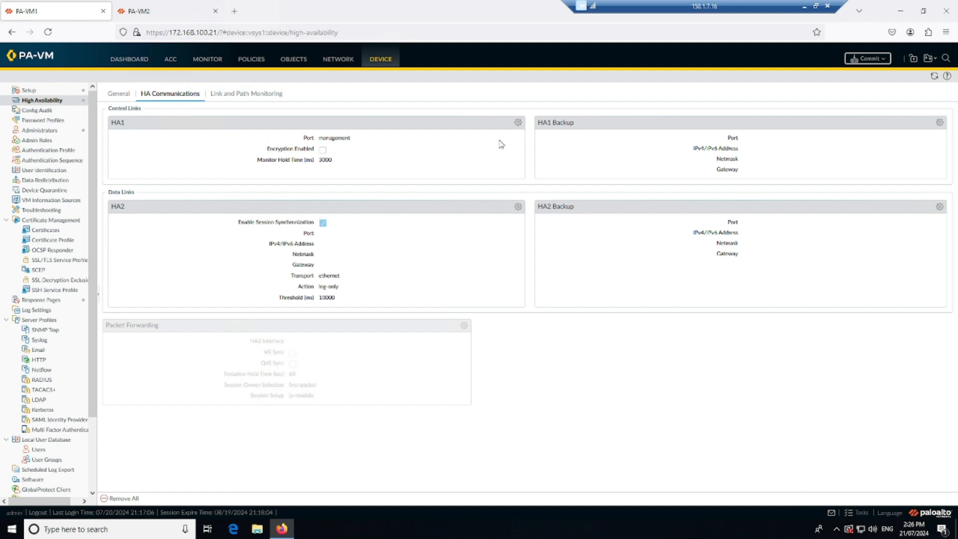
pyautogui.click(517, 122)
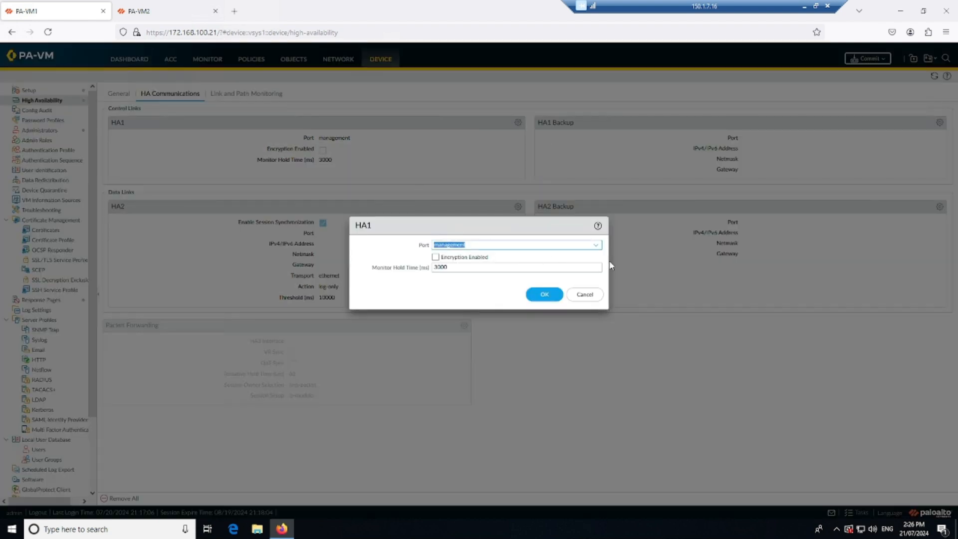
pyautogui.click(595, 245)
pyautogui.click(474, 258)
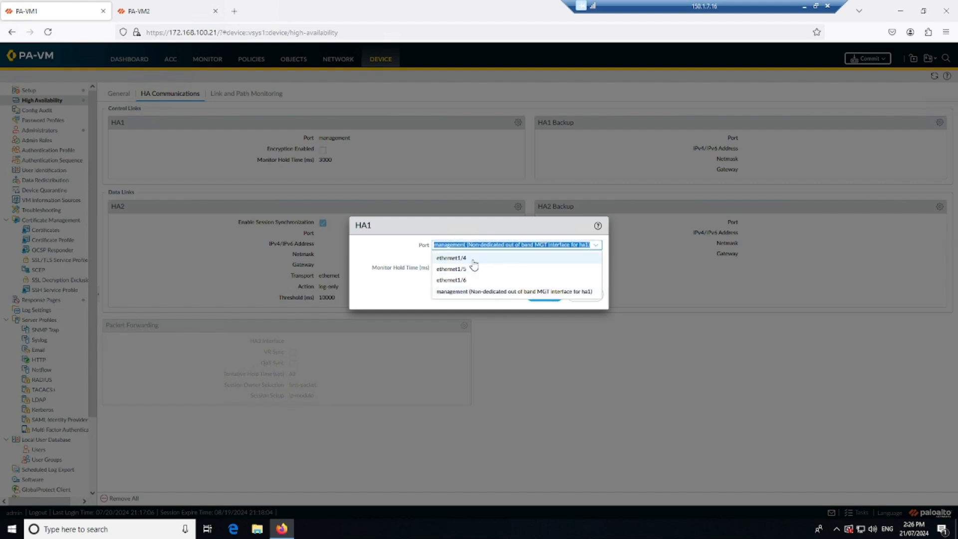
pyautogui.click(491, 257)
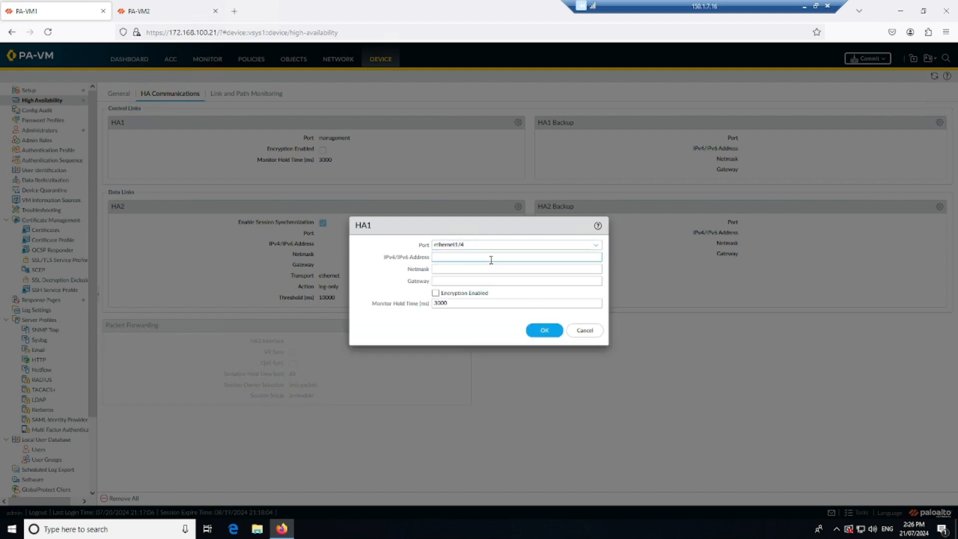
pyautogui.write('114.1.1.1')
pyautogui.press('Tab')
pyautogui.write('2')
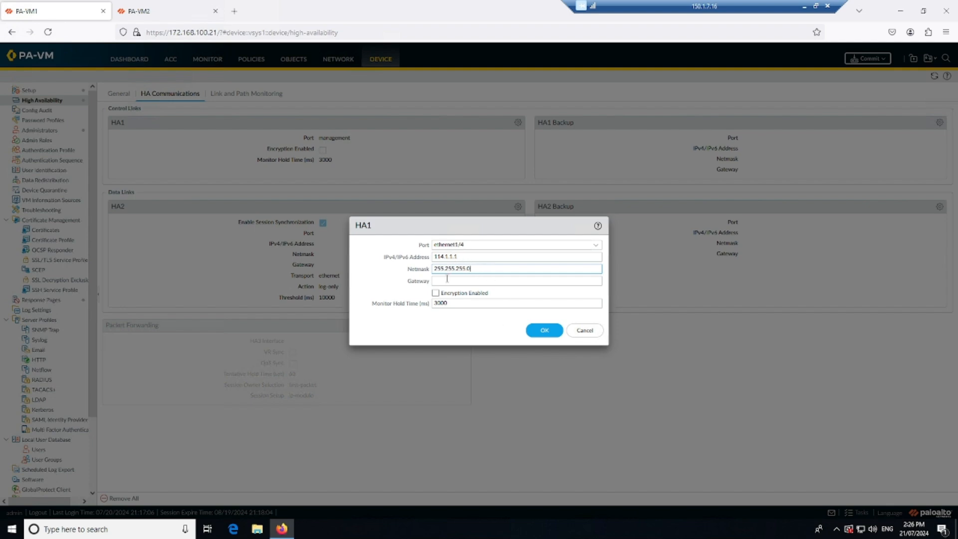
# Step: Switch to the PA-ALL.pdf network diagram and draw freehand annotations between the page title and the control link notes
pyautogui.hotkey('alt', 'Tab')
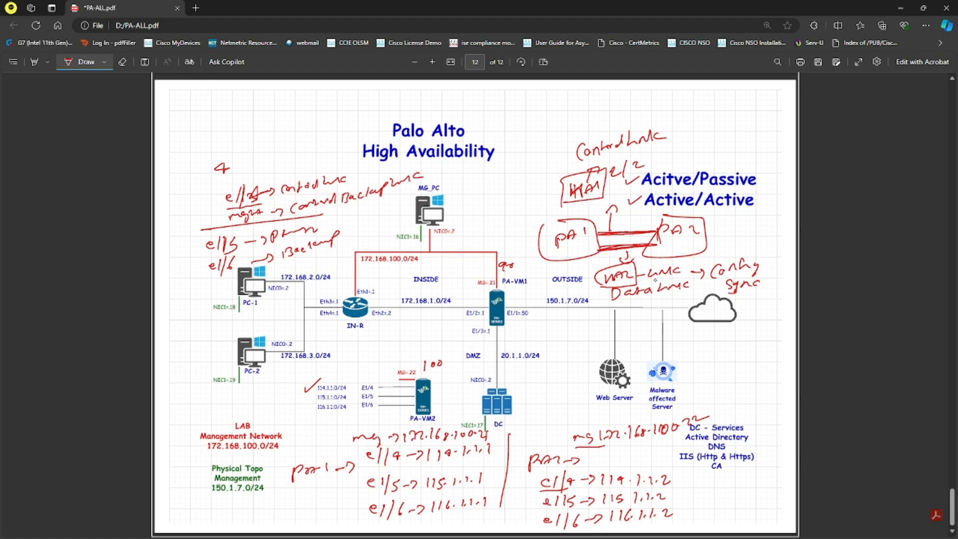
pyautogui.moveTo(519, 116); pyautogui.dragTo(526, 111)
pyautogui.moveTo(533, 105); pyautogui.dragTo(534, 116)
pyautogui.moveTo(504, 102)
pyautogui.mouseDown()
pyautogui.moveTo(547, 98)
pyautogui.moveTo(508, 109)
pyautogui.mouseUp()
pyautogui.moveTo(516, 155); pyautogui.dragTo(518, 164)
pyautogui.moveTo(523, 161)
pyautogui.mouseDown()
pyautogui.moveTo(529, 151)
pyautogui.moveTo(514, 180)
pyautogui.moveTo(515, 149)
pyautogui.mouseUp()
pyautogui.moveTo(559, 111); pyautogui.dragTo(585, 109)
pyautogui.moveTo(564, 146); pyautogui.dragTo(590, 134)
pyautogui.moveTo(618, 110)
pyautogui.mouseDown()
pyautogui.moveTo(599, 124)
pyautogui.moveTo(613, 122)
pyautogui.mouseUp()
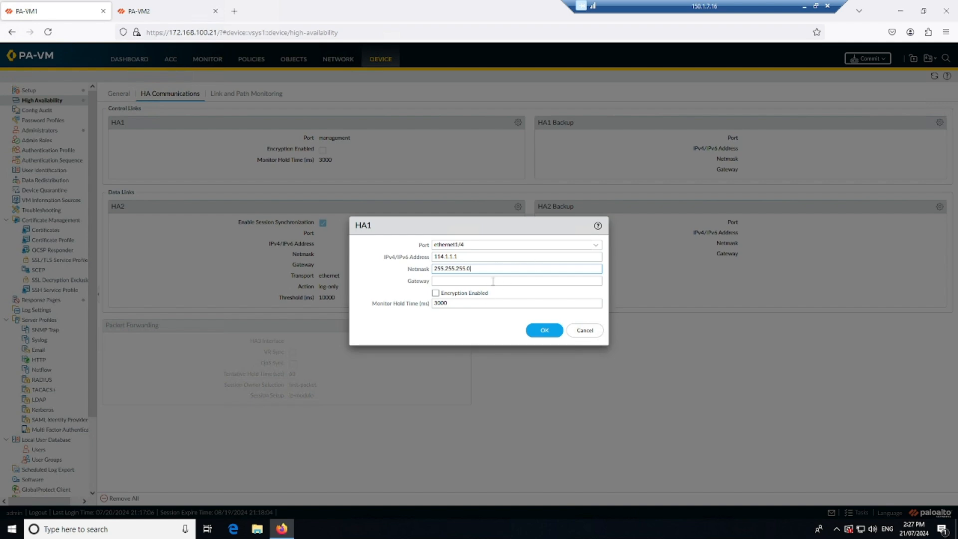
# Step: Apply the HA1 settings on PA-VM1 and set the HA1 Backup control link port to management
pyautogui.click(543, 332)
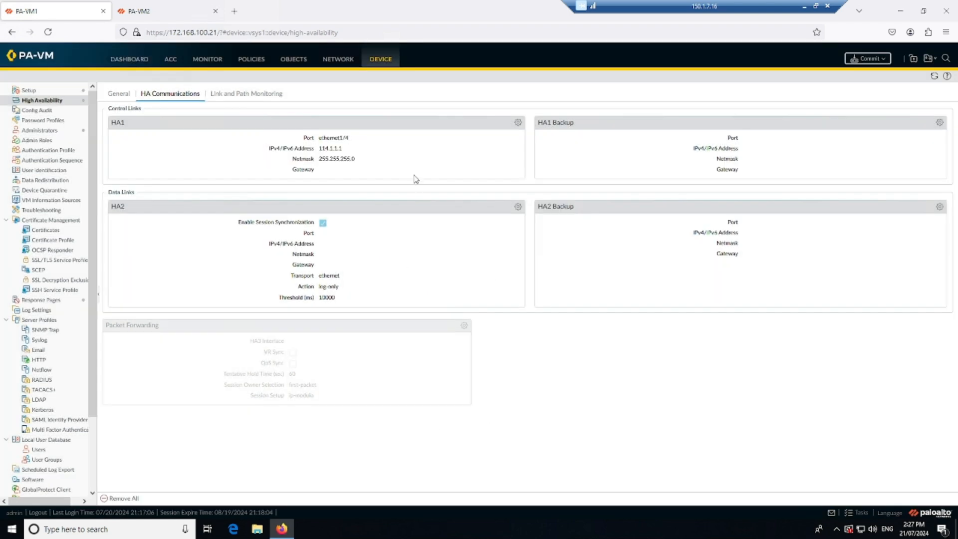
pyautogui.click(939, 122)
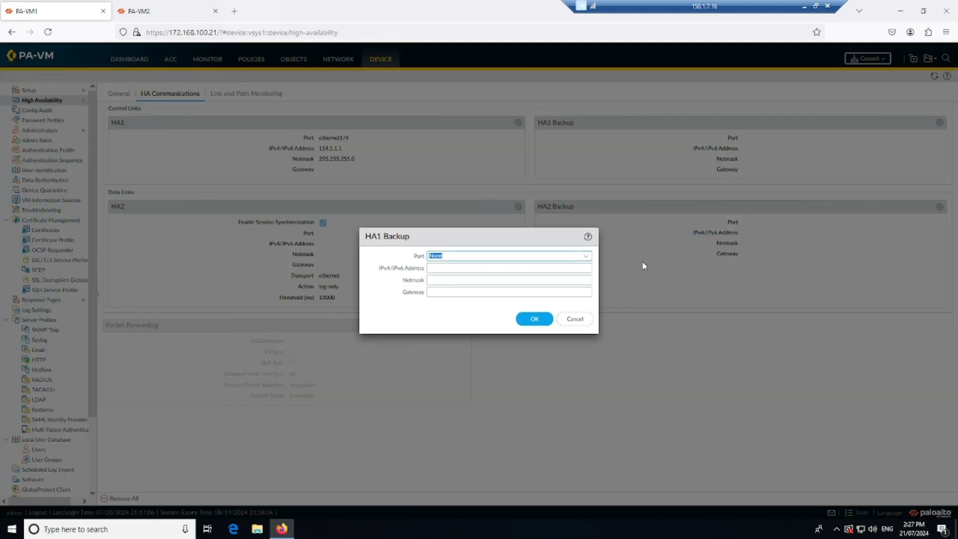
pyautogui.click(589, 258)
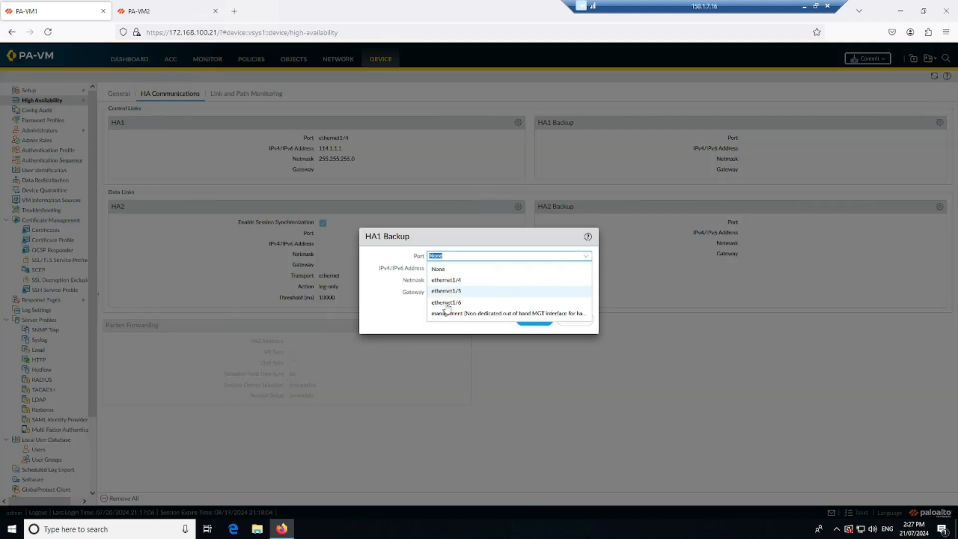
pyautogui.click(455, 313)
pyautogui.click(549, 283)
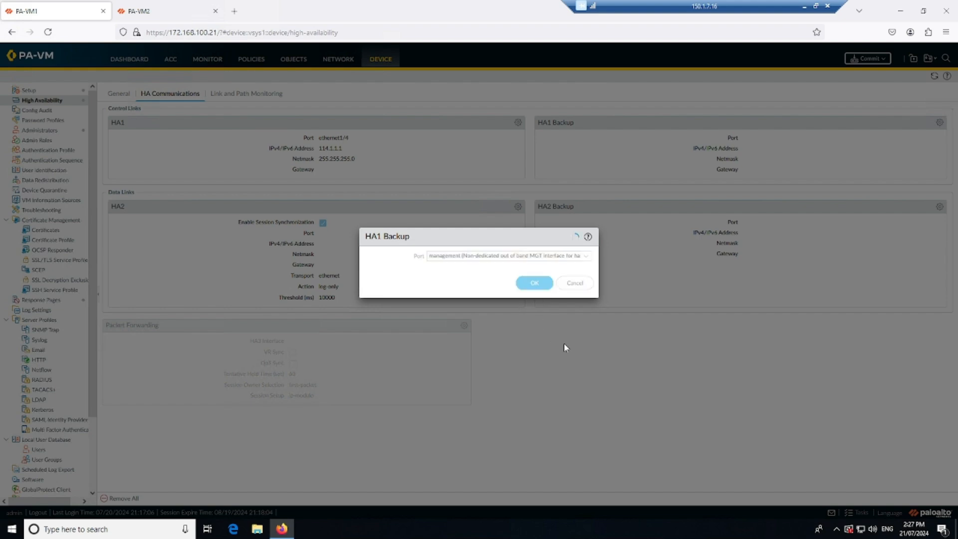
pyautogui.click(120, 94)
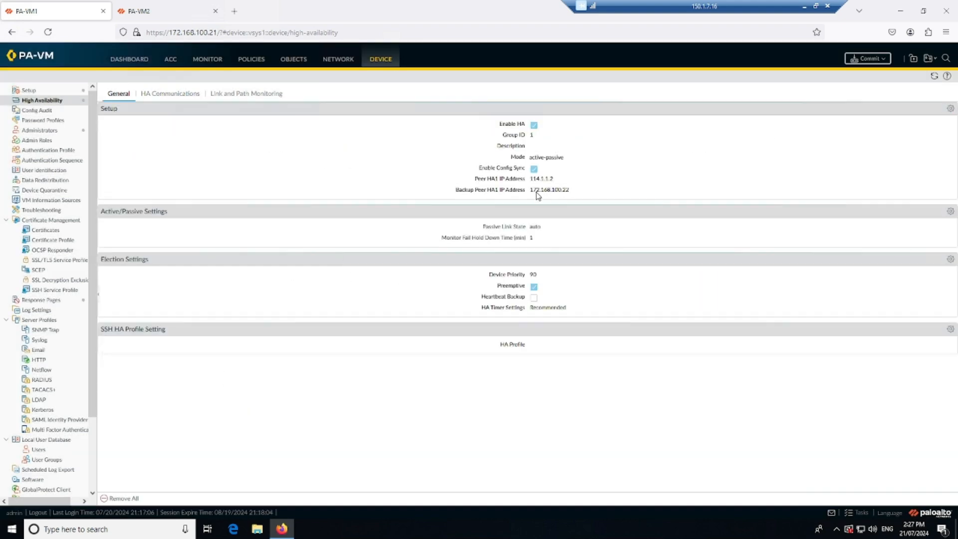
pyautogui.click(190, 100)
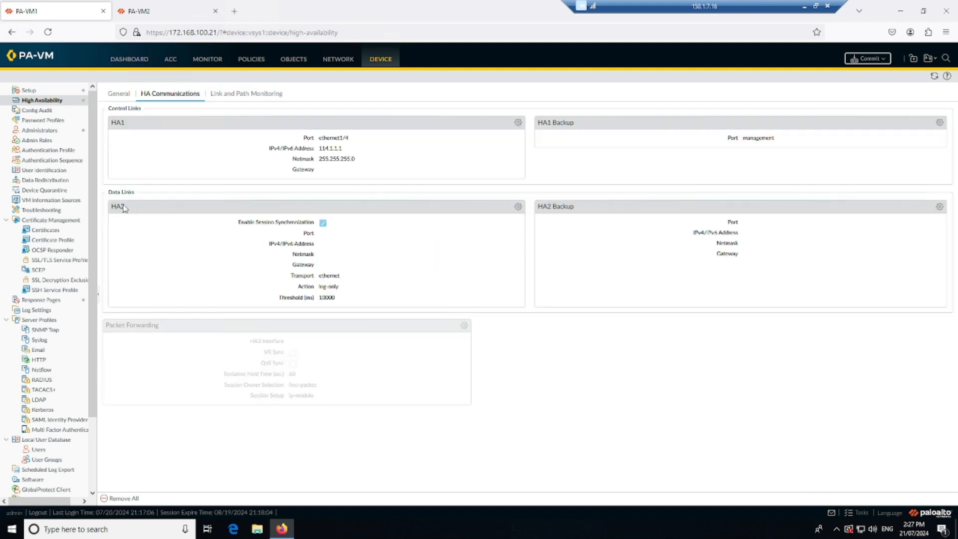
# Step: Configure PA-VM1's HA2 data link on port ethernet1/5 with IP address 115.1.1.1, netmask 255.255.255.0 and HA2 Keep-alive enabled
pyautogui.click(518, 206)
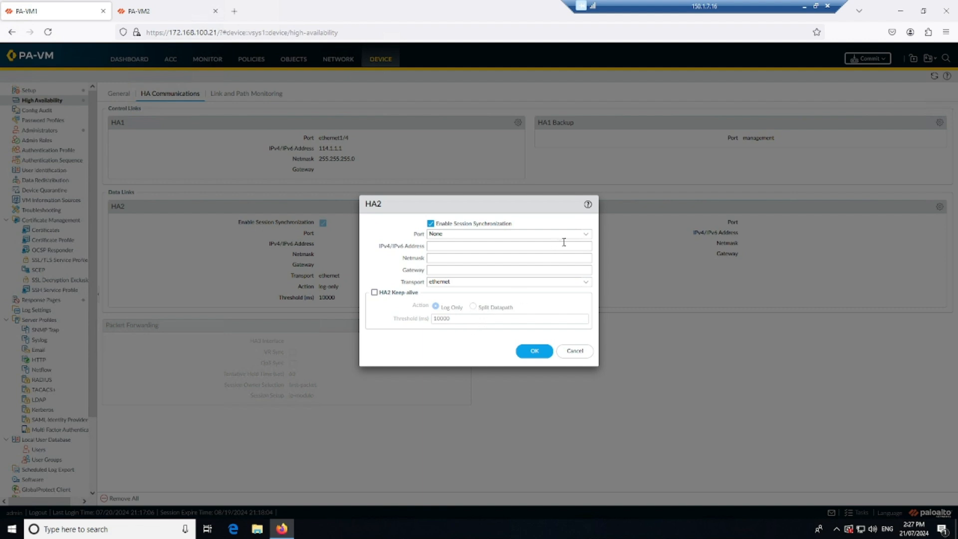
pyautogui.click(584, 234)
pyautogui.click(471, 269)
pyautogui.click(467, 246)
pyautogui.write('11')
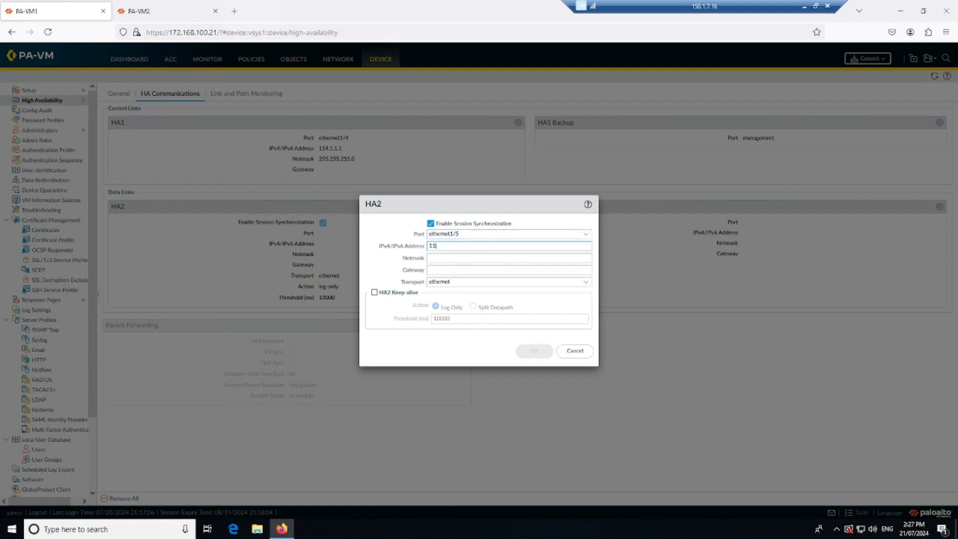
pyautogui.write('5.1.1.0/24')
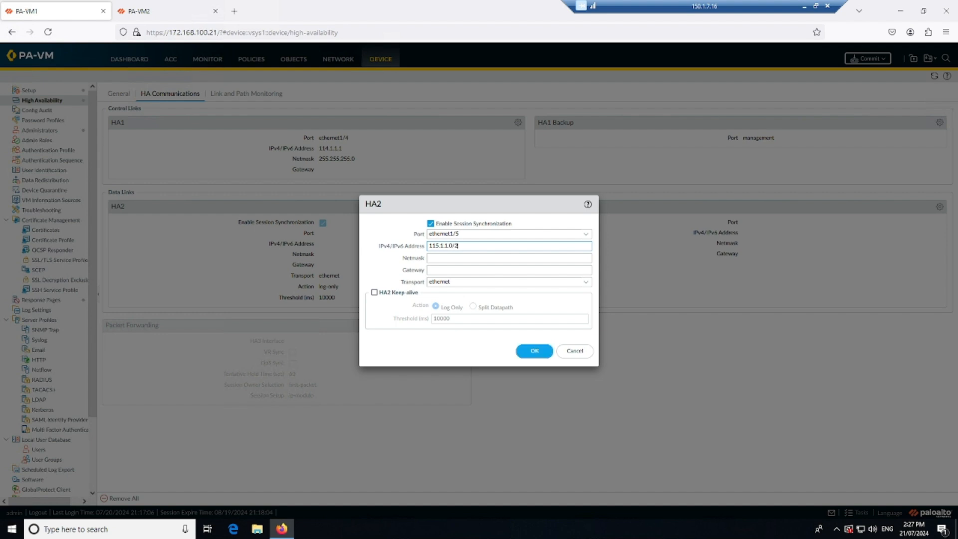
pyautogui.press('BackSpace')
pyautogui.press('BackSpace')
pyautogui.press('BackSpace')
pyautogui.press('BackSpace')
pyautogui.write('.1')
pyautogui.click(500, 259)
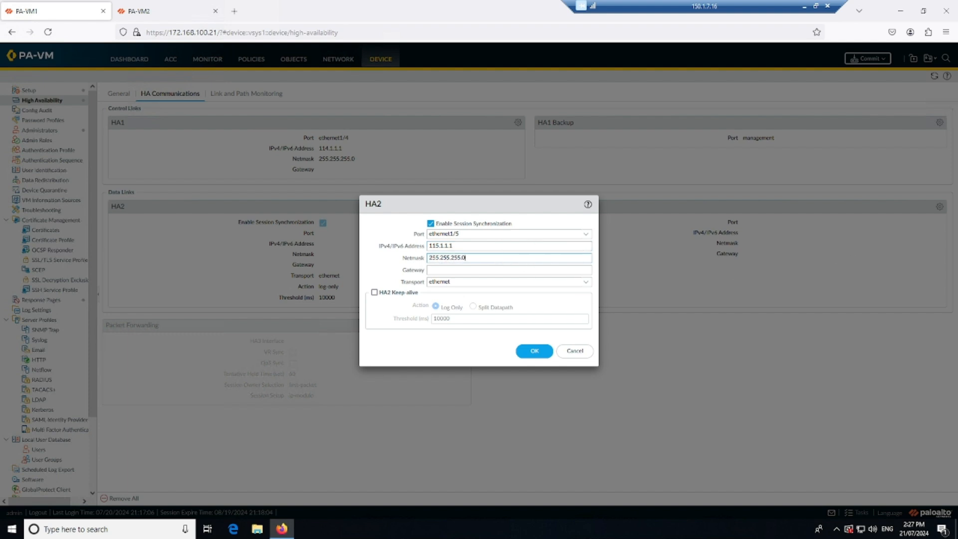
pyautogui.click(374, 293)
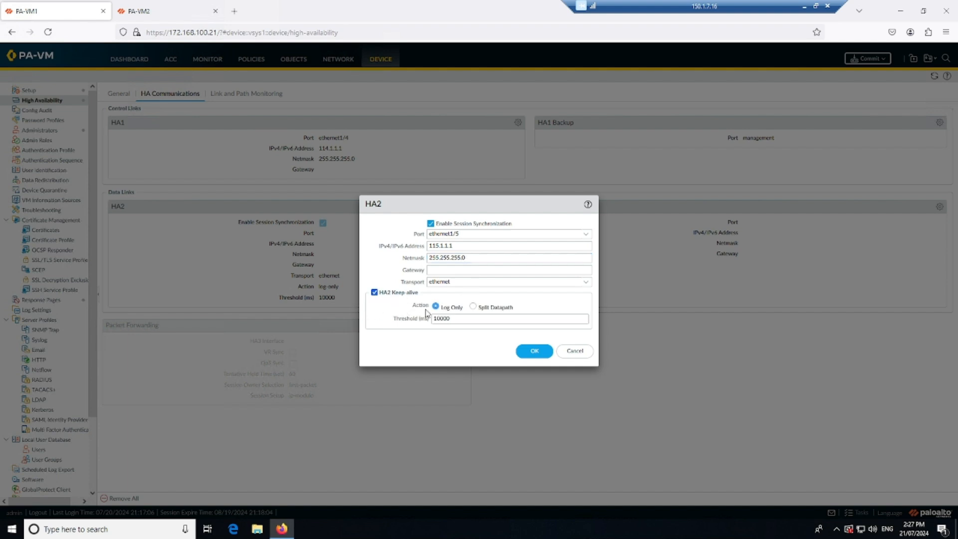
pyautogui.click(535, 352)
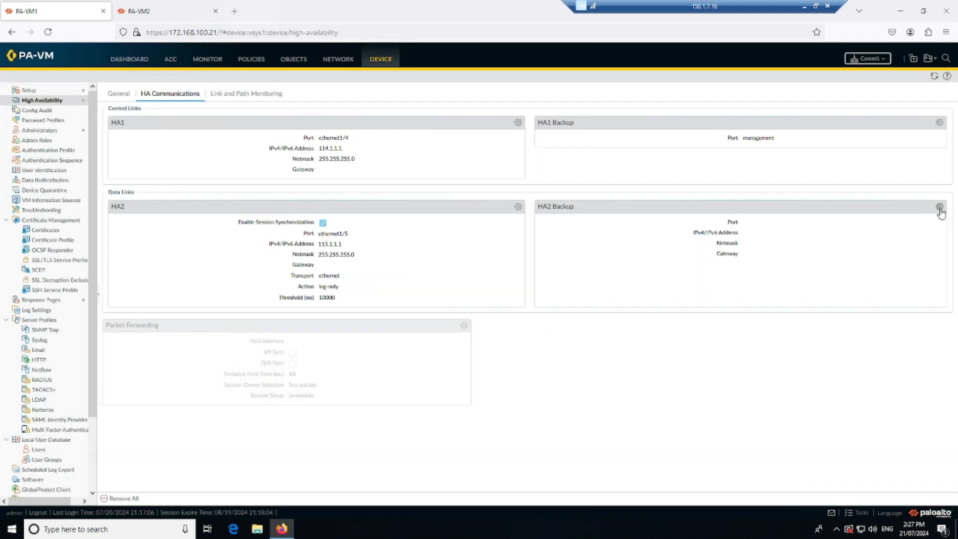
# Step: Configure PA-VM1's HA2 Backup data link on port ethernet1/6 with IP address 116.1.1.1 and netmask 255.255.255.0
pyautogui.click(939, 207)
pyautogui.click(587, 257)
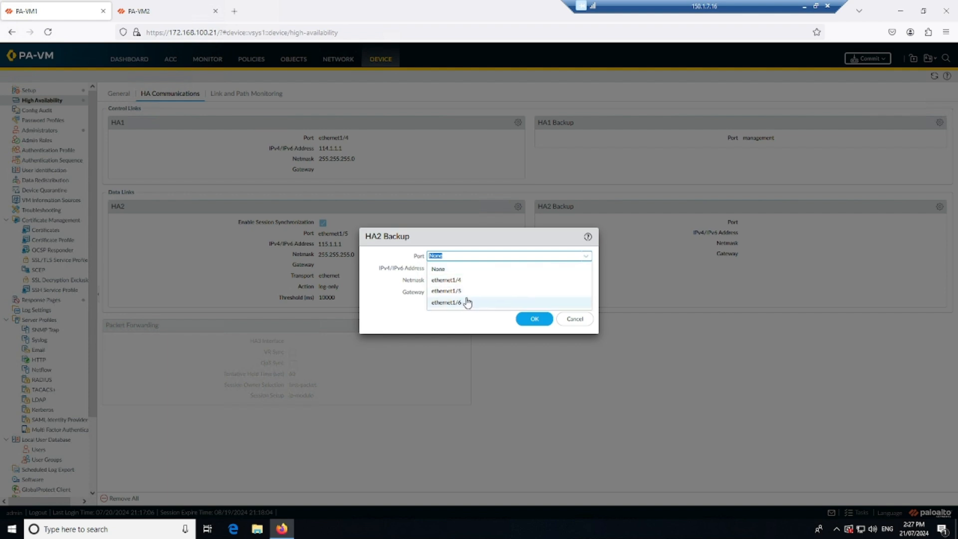
pyautogui.click(464, 303)
pyautogui.click(453, 267)
pyautogui.write('116.1.1.1')
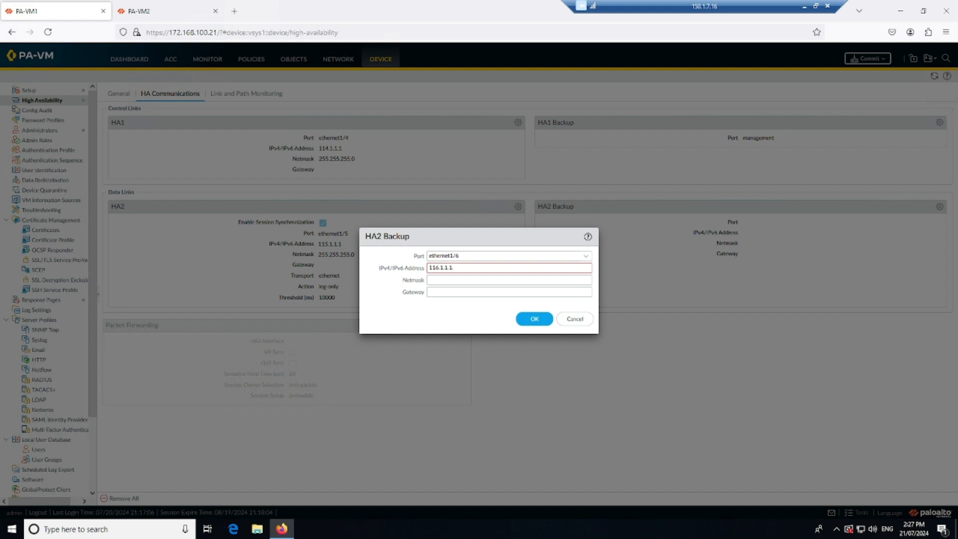
pyautogui.write('255.255.255.0')
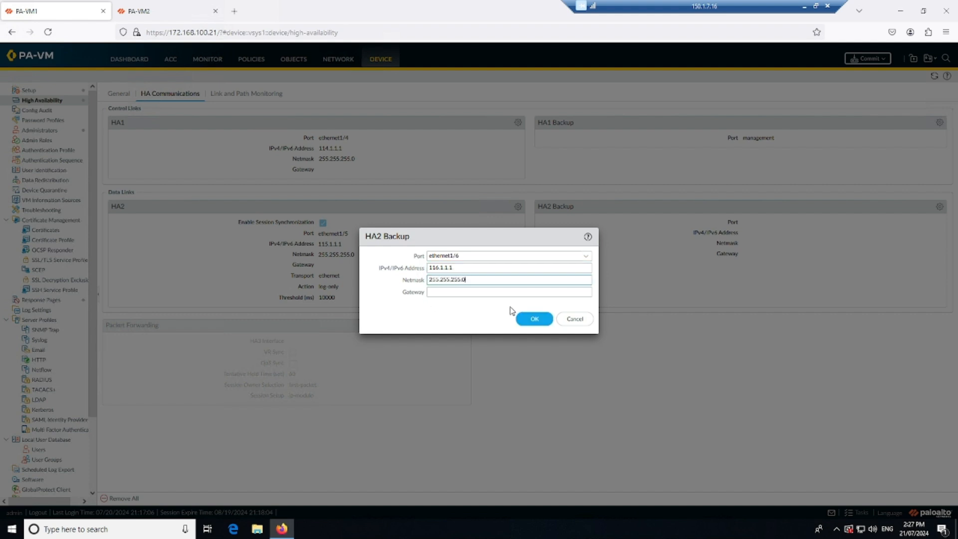
pyautogui.click(533, 319)
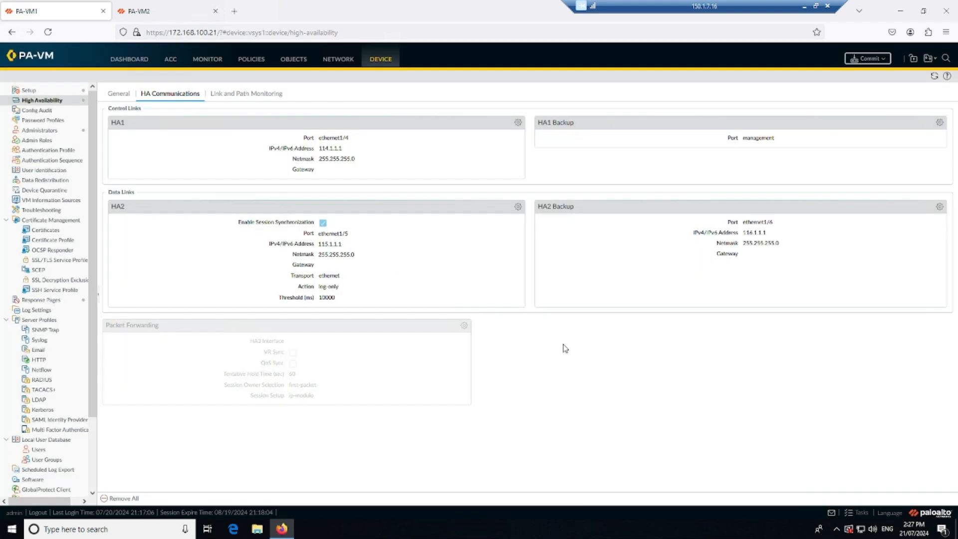
# Step: Review PA-VM1's general HA settings and switch to the High Availability configuration of PA-VM2
pyautogui.click(126, 94)
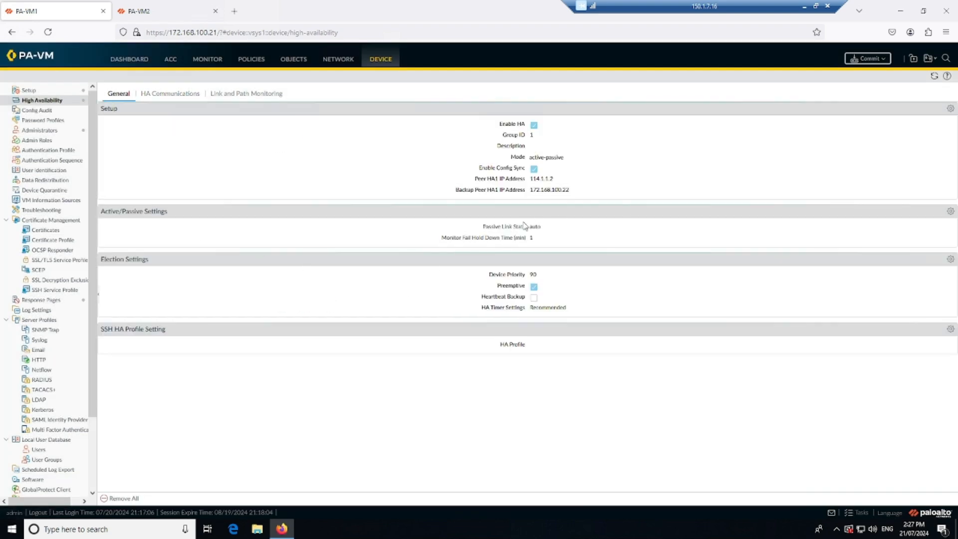
pyautogui.click(145, 11)
pyautogui.click(604, 394)
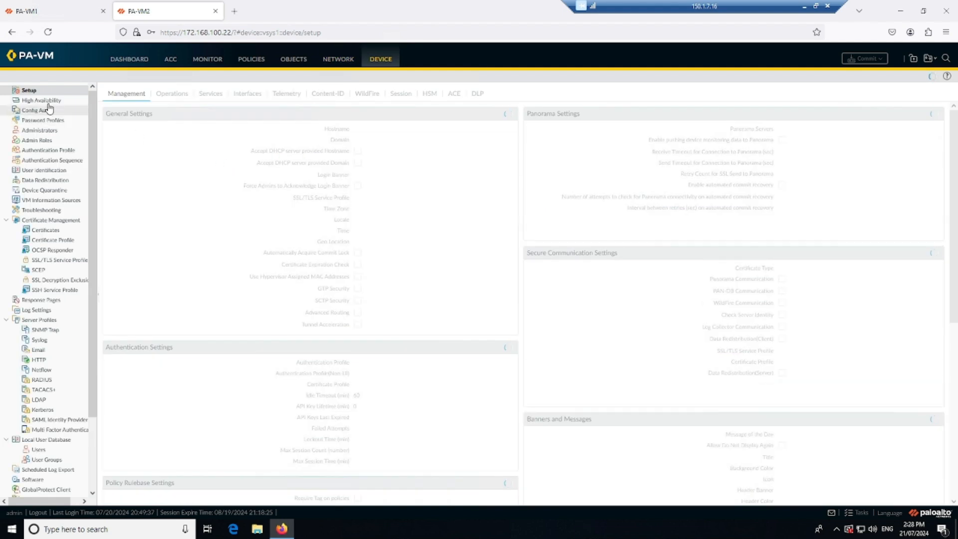
pyautogui.click(50, 105)
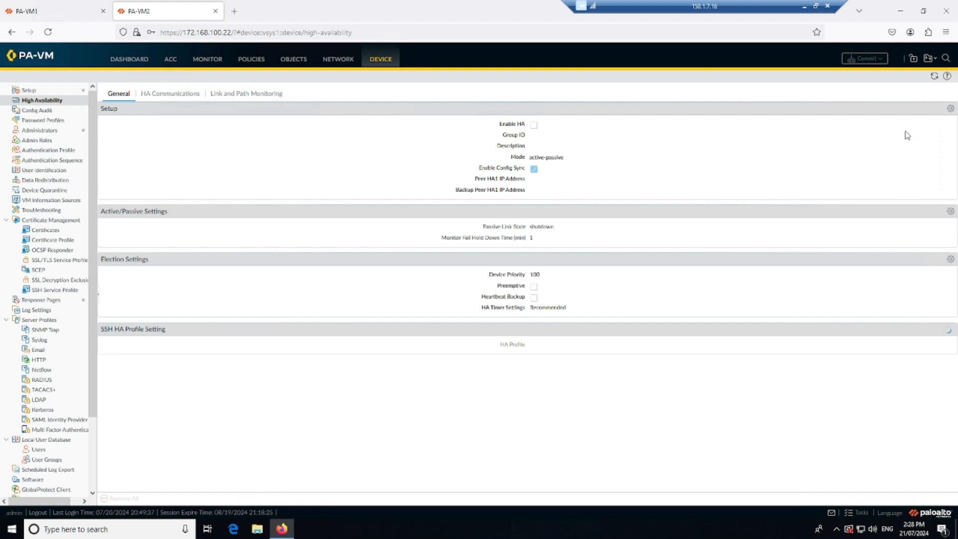
# Step: Enable HA on PA-VM2 with group ID 1, peer HA1 IP address 114.1.1.1 and backup peer HA1 IP address 172.168.100.21
pyautogui.click(950, 108)
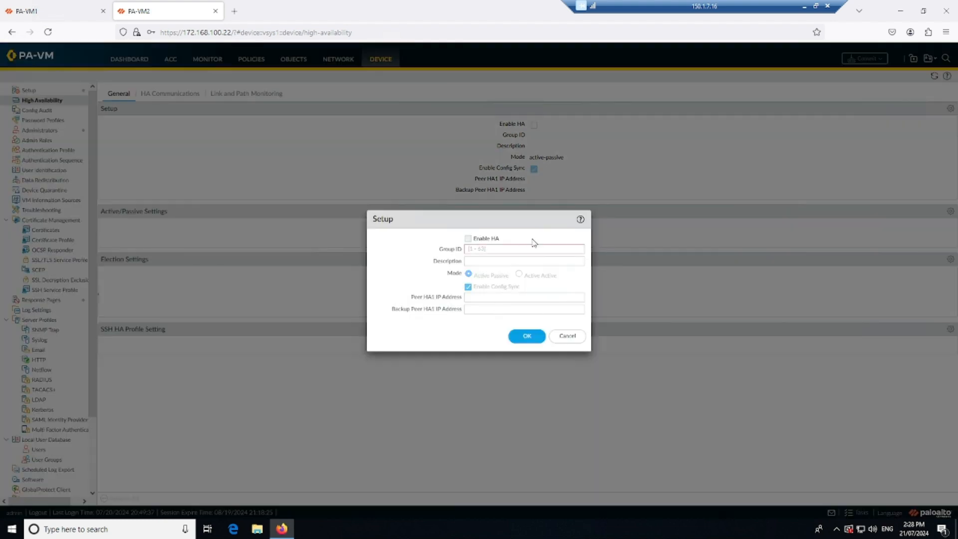
pyautogui.click(468, 238)
pyautogui.click(504, 249)
pyautogui.write('1')
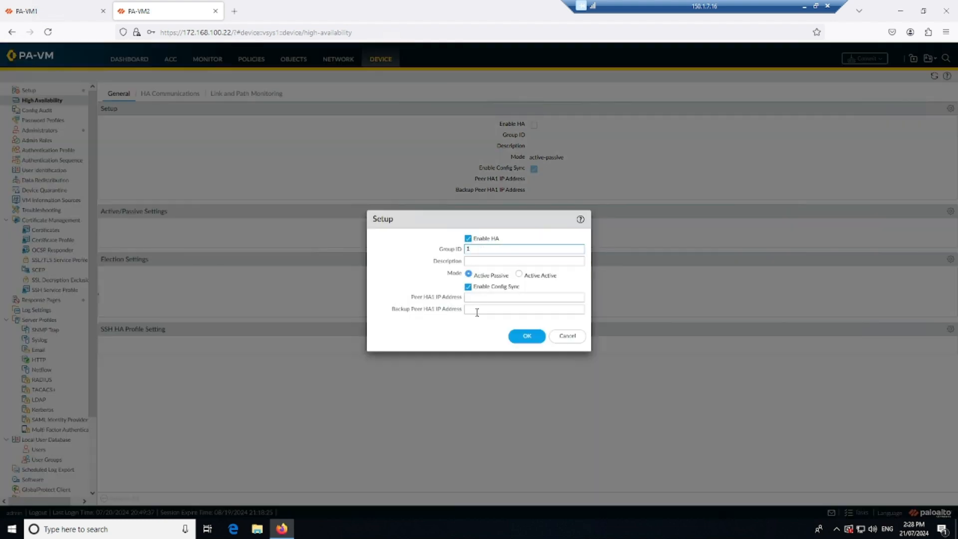
pyautogui.click(526, 297)
pyautogui.write('114.1.1.1')
pyautogui.press('Tab')
pyautogui.write('172')
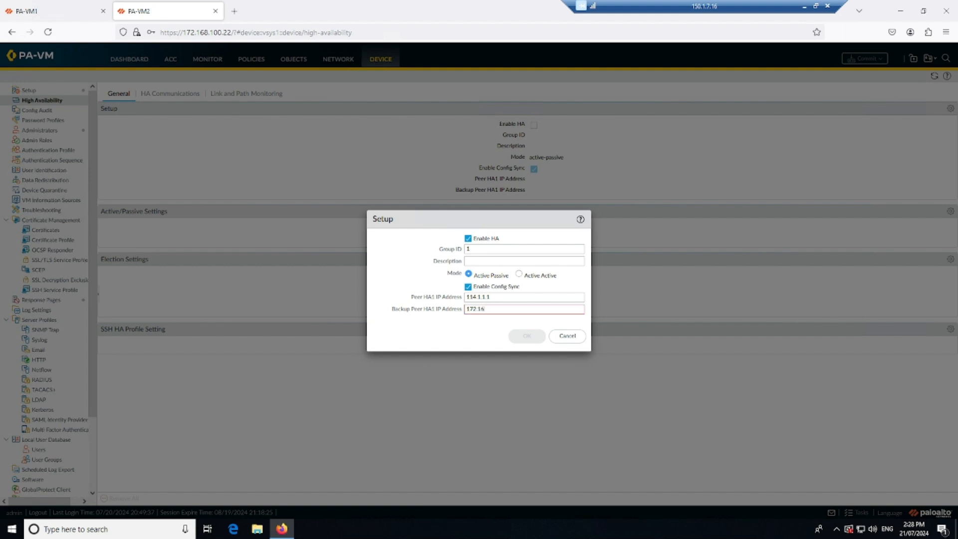
pyautogui.write('.168.100.21')
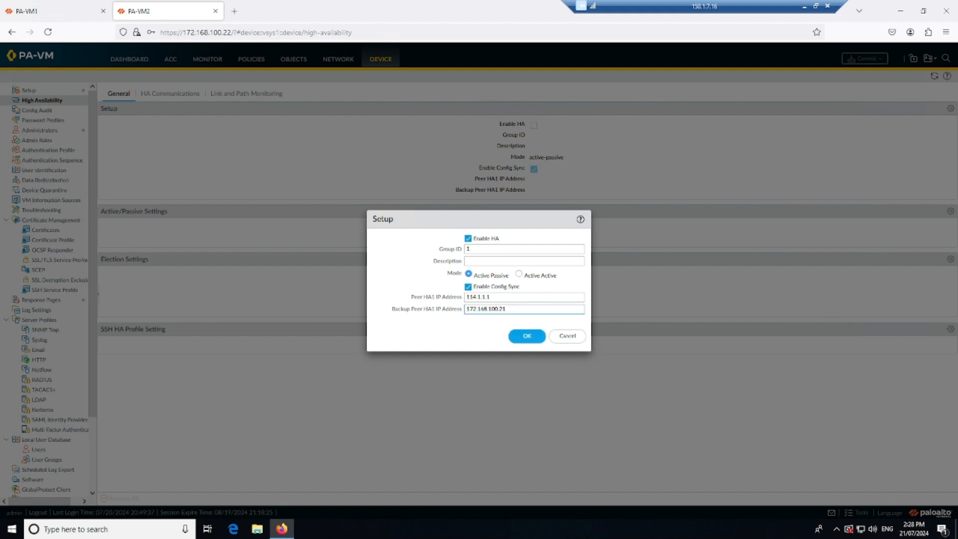
pyautogui.click(518, 336)
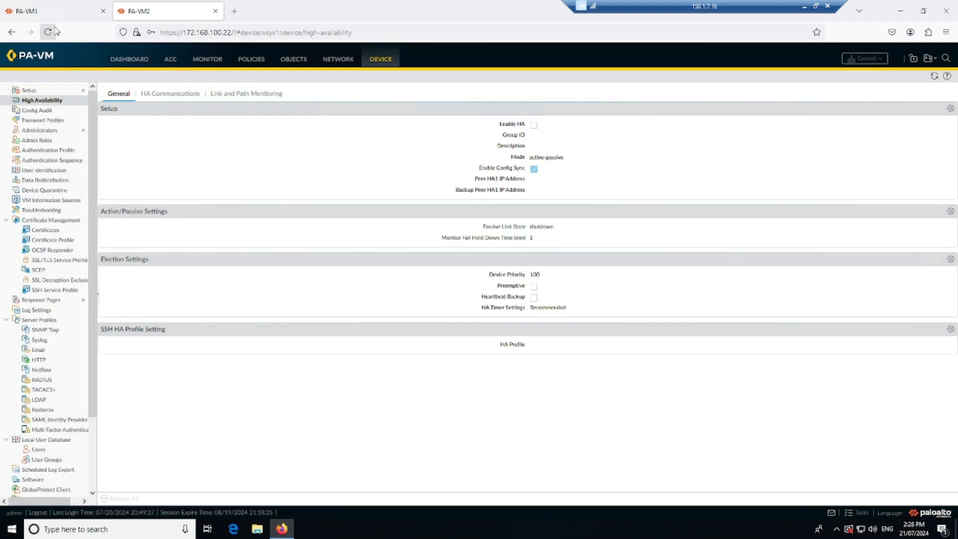
# Step: Compare with PA-VM1's general HA settings and set the passive link state on PA-VM2 to auto
pyautogui.click(58, 11)
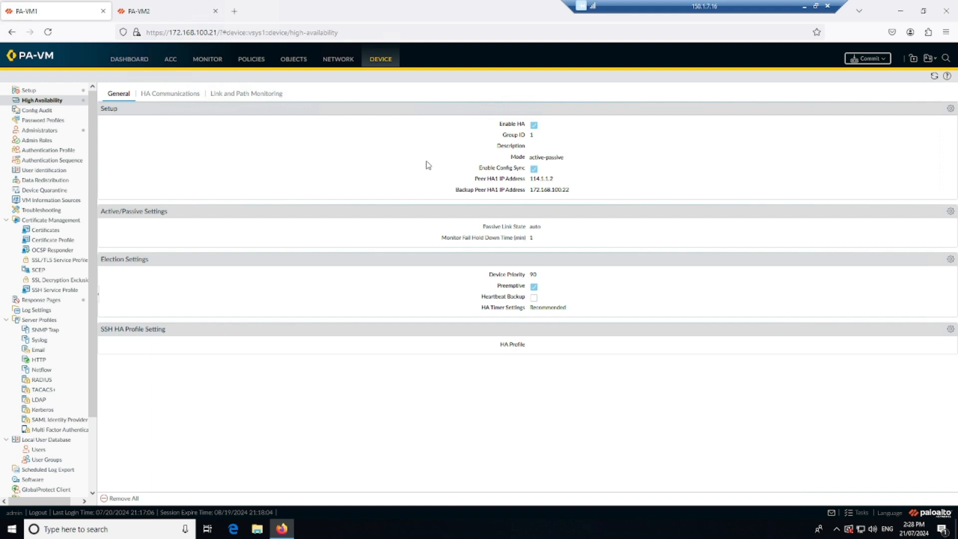
pyautogui.click(173, 19)
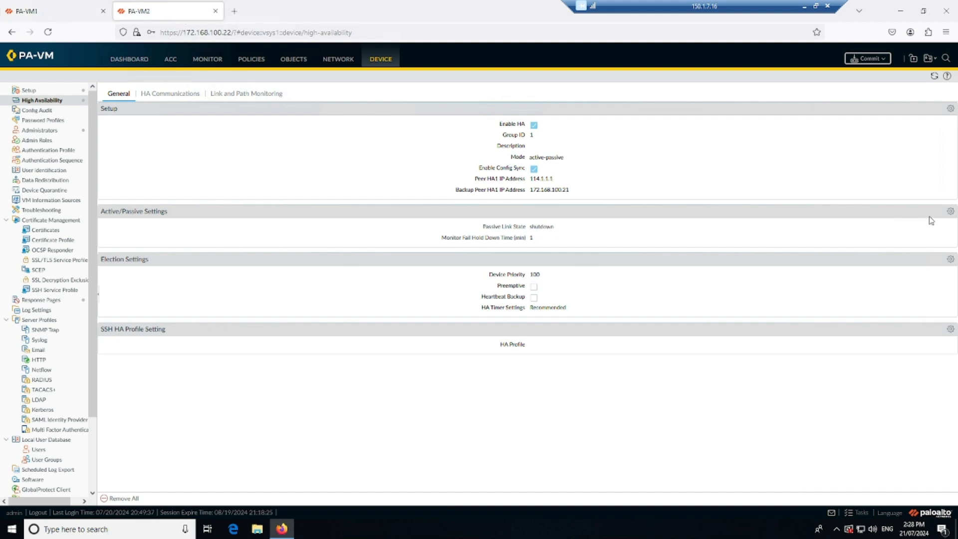
pyautogui.click(950, 211)
pyautogui.click(521, 269)
pyautogui.click(513, 308)
# Step: Enable the Preemptive option in PA-VM2's election settings
pyautogui.click(950, 259)
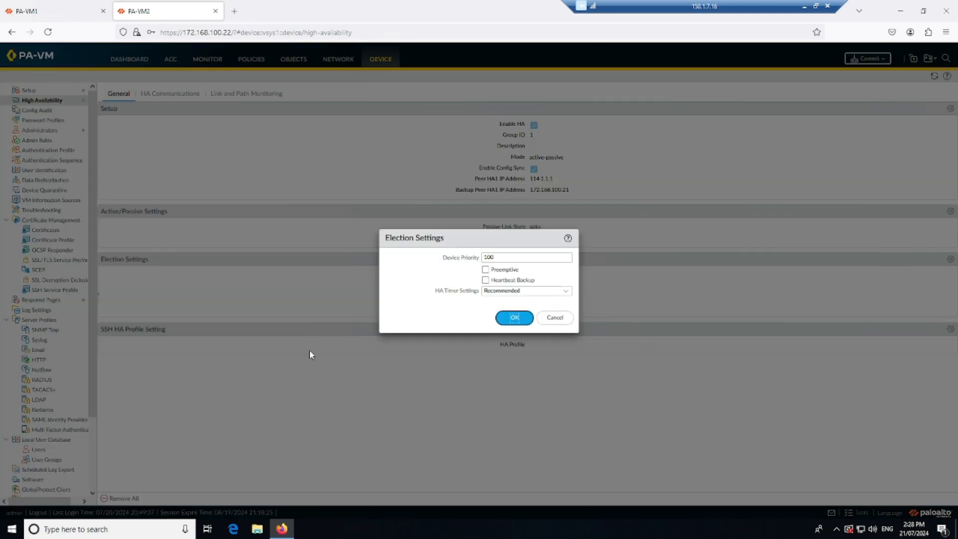
pyautogui.click(485, 269)
pyautogui.click(514, 318)
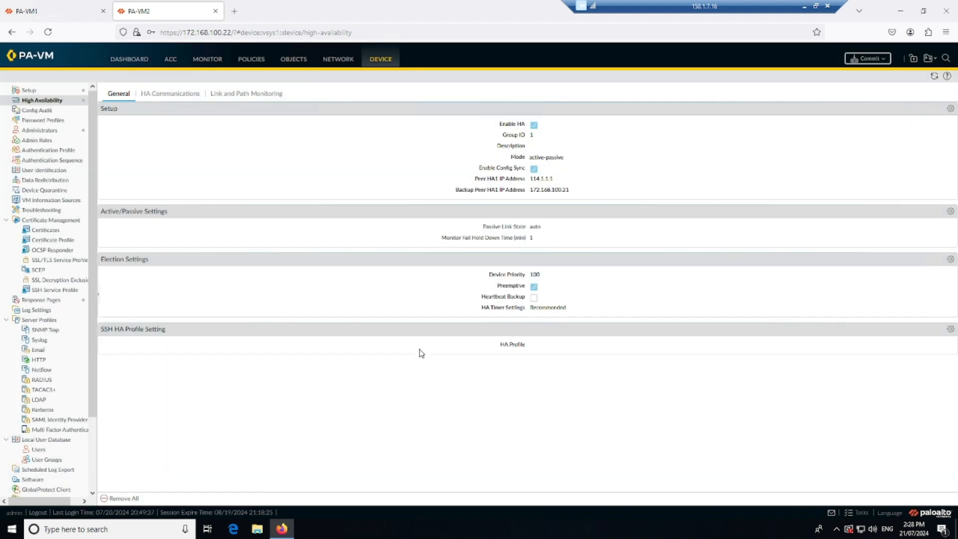
# Step: Configure PA-VM2's HA1 control link on port ethernet1/4 with IP address 114.1.1.2 and netmask 255.255.255.0
pyautogui.click(177, 98)
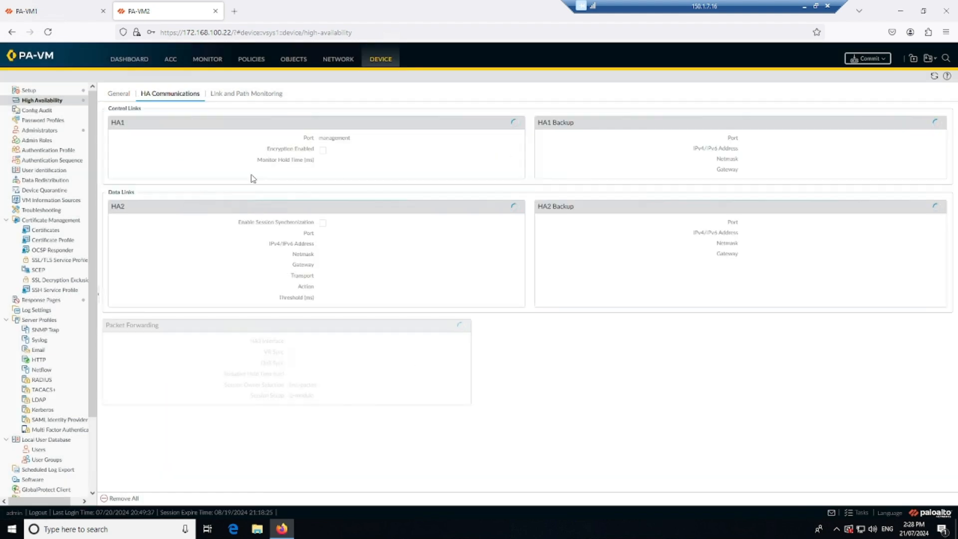
pyautogui.click(518, 122)
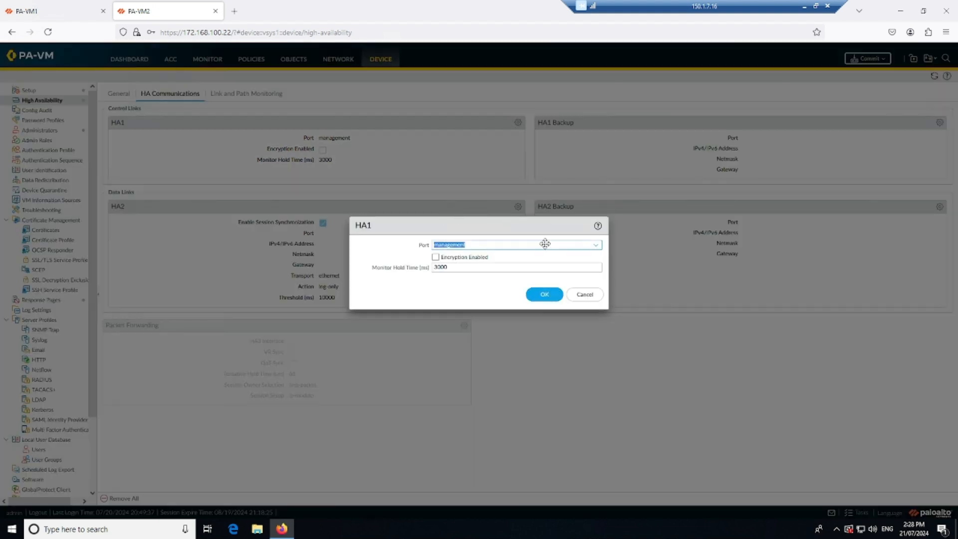
pyautogui.click(596, 244)
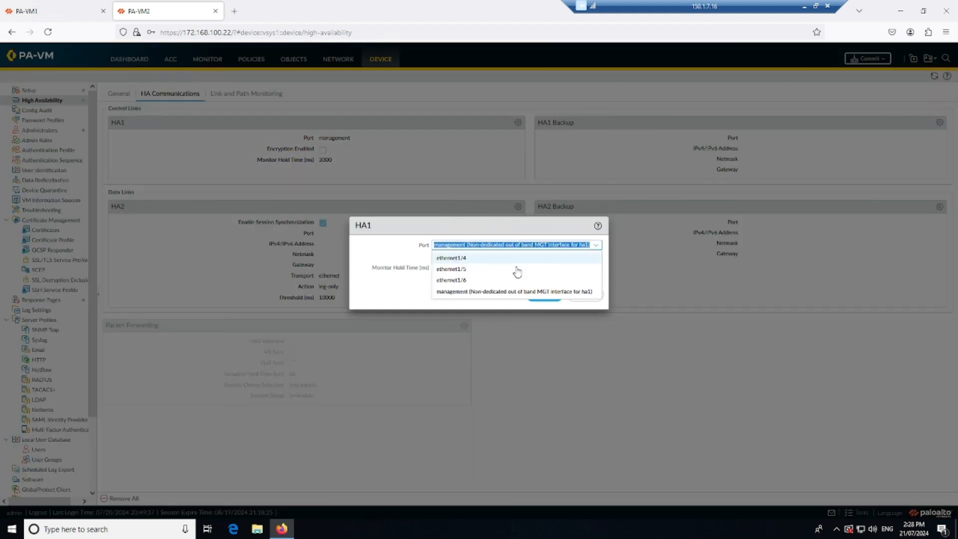
pyautogui.click(478, 260)
pyautogui.click(481, 256)
pyautogui.write('1')
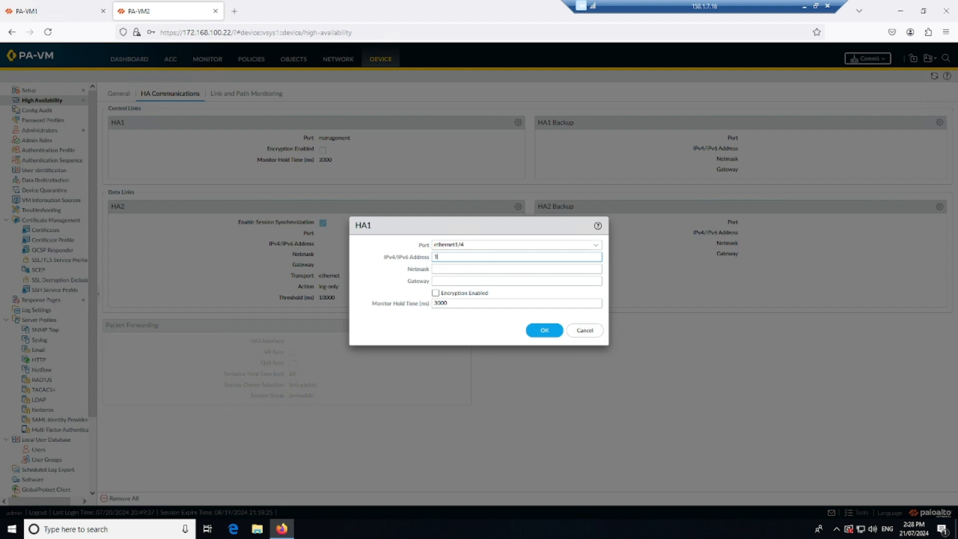
pyautogui.write('14.1.1.2')
pyautogui.press('Tab')
pyautogui.write('2')
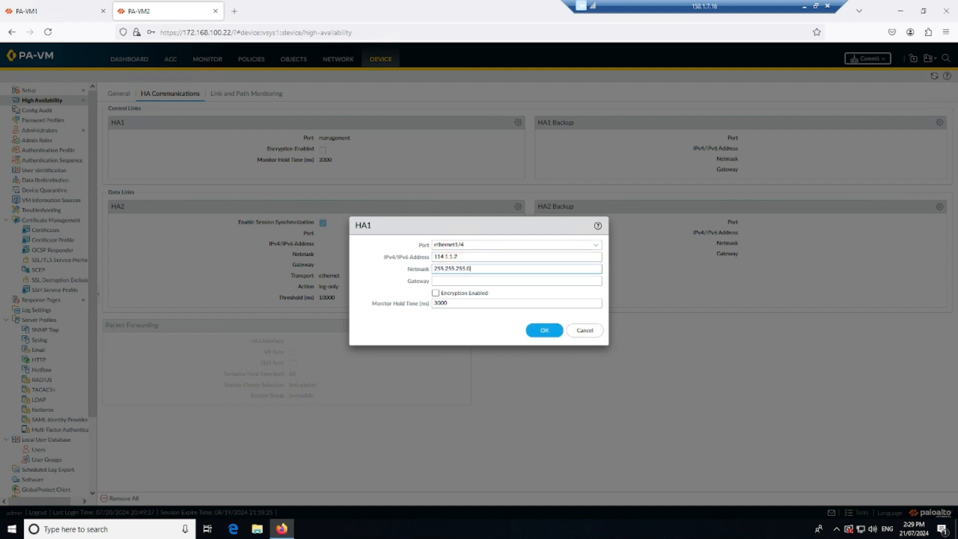
pyautogui.click(536, 332)
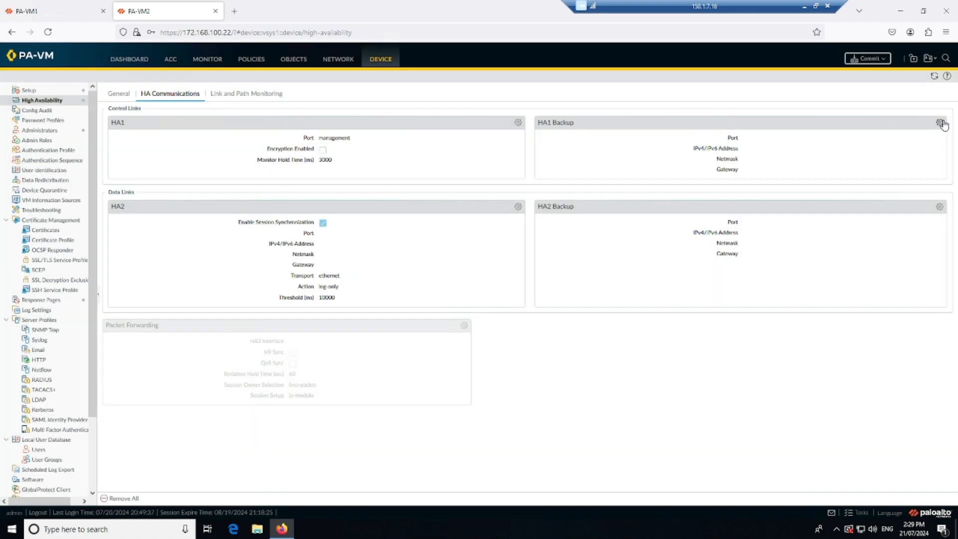
# Step: Configure PA-VM2's HA1 Backup control link to use the management port
pyautogui.click(940, 123)
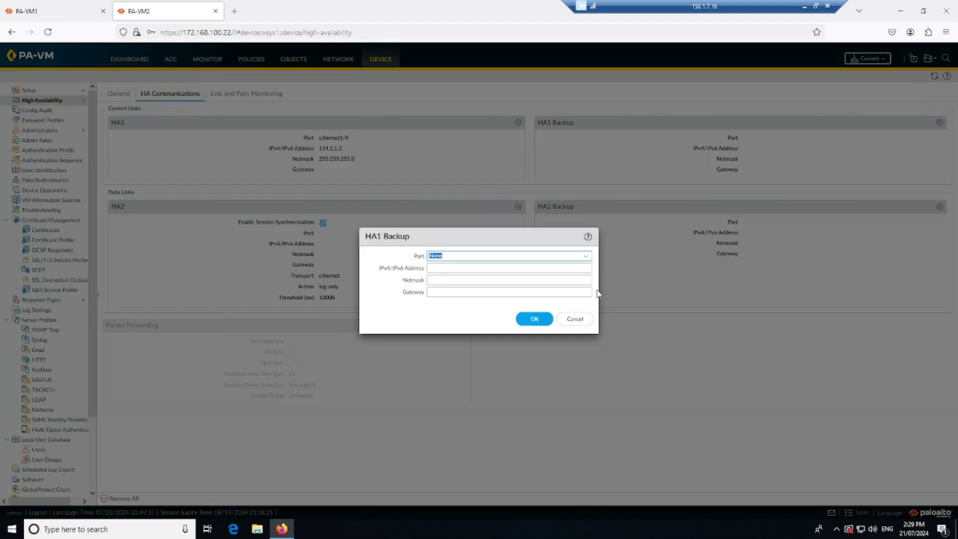
pyautogui.click(590, 260)
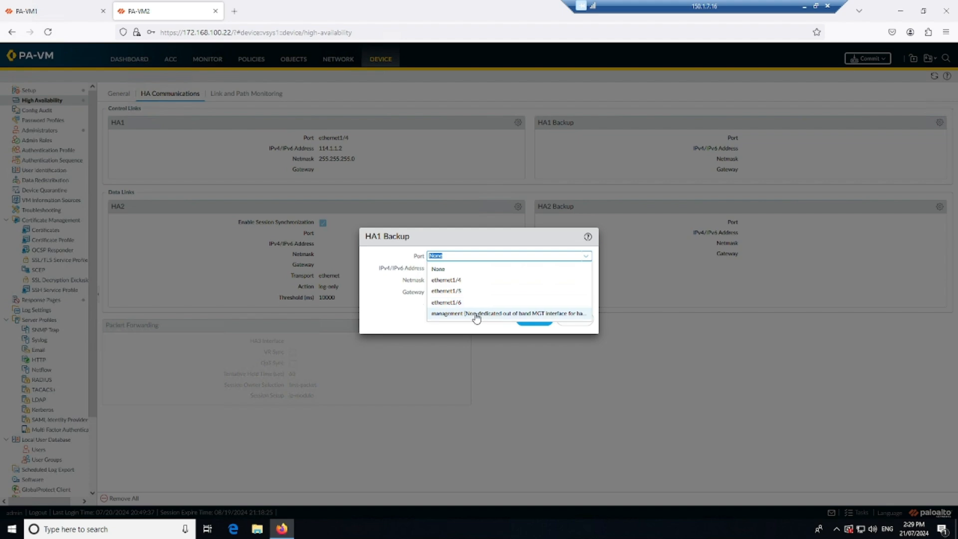
pyautogui.click(474, 316)
pyautogui.click(534, 283)
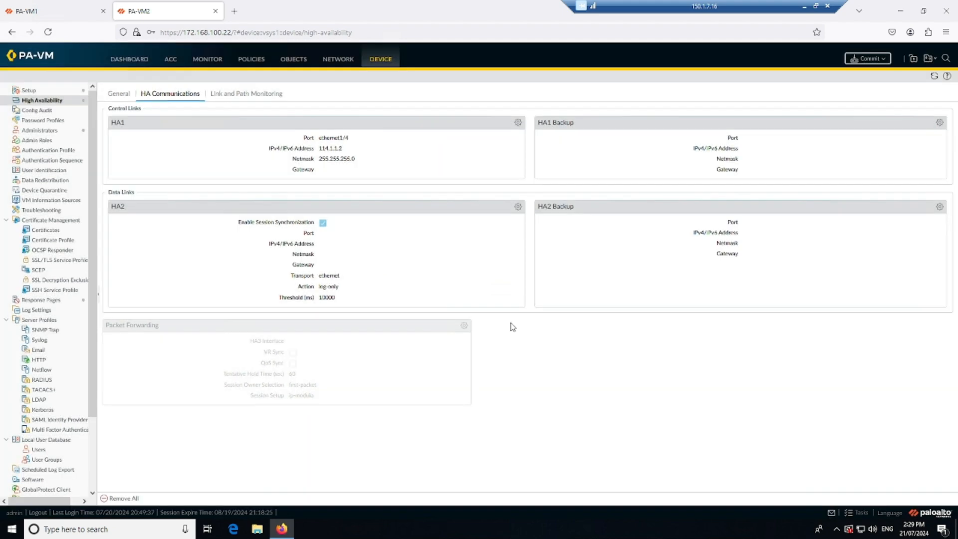
# Step: Configure PA-VM2's HA2 data link on ethernet1/5 with IP address 115.1.1.2, netmask 255.255.255.0 and HA2 Keep-alive enabled
pyautogui.click(518, 206)
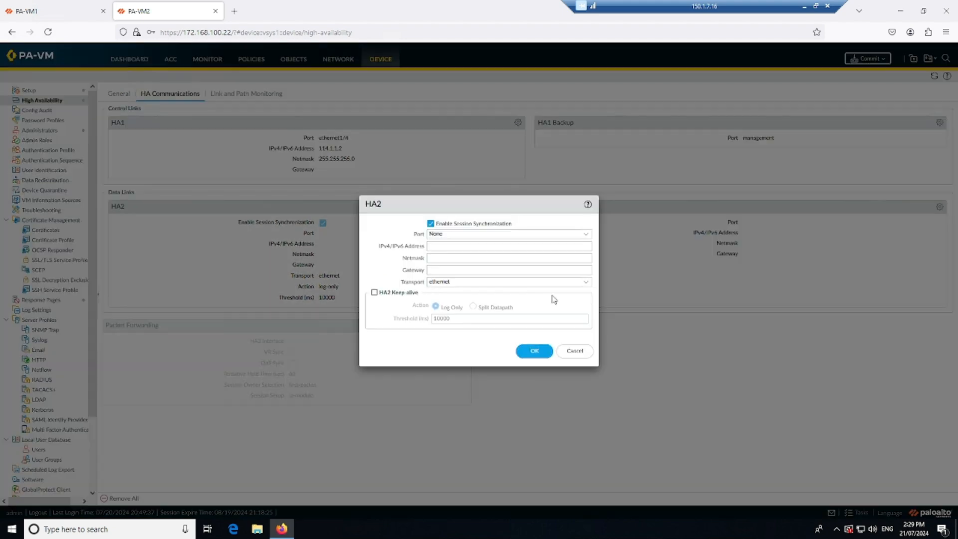
pyautogui.click(586, 234)
pyautogui.click(509, 269)
pyautogui.click(455, 247)
pyautogui.write('115.1')
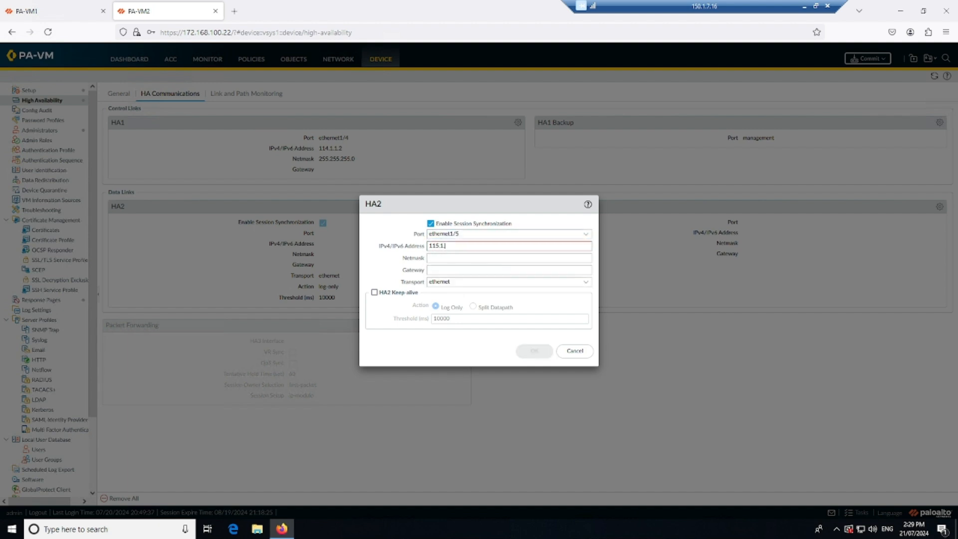
pyautogui.write('.1.2')
pyautogui.press('Tab')
pyautogui.write('25')
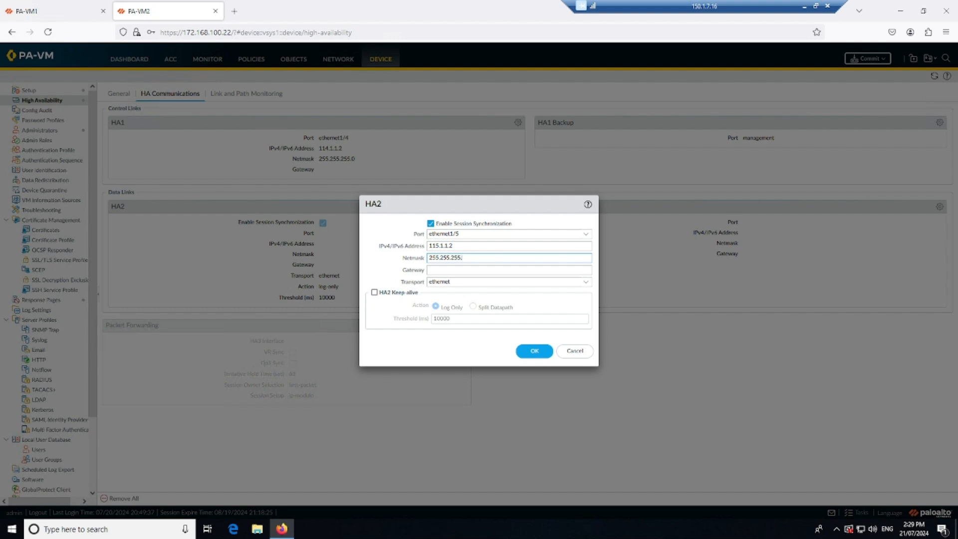
pyautogui.click(375, 293)
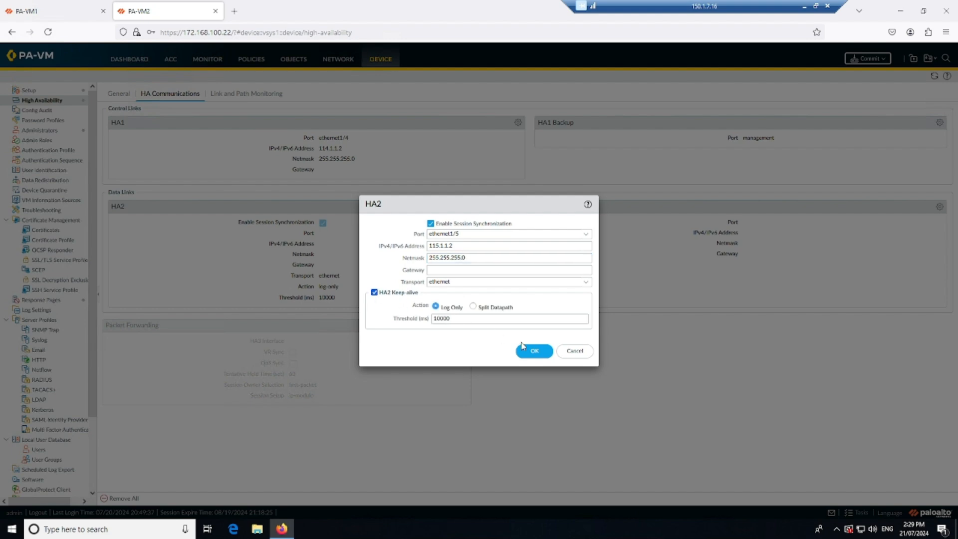
pyautogui.click(534, 351)
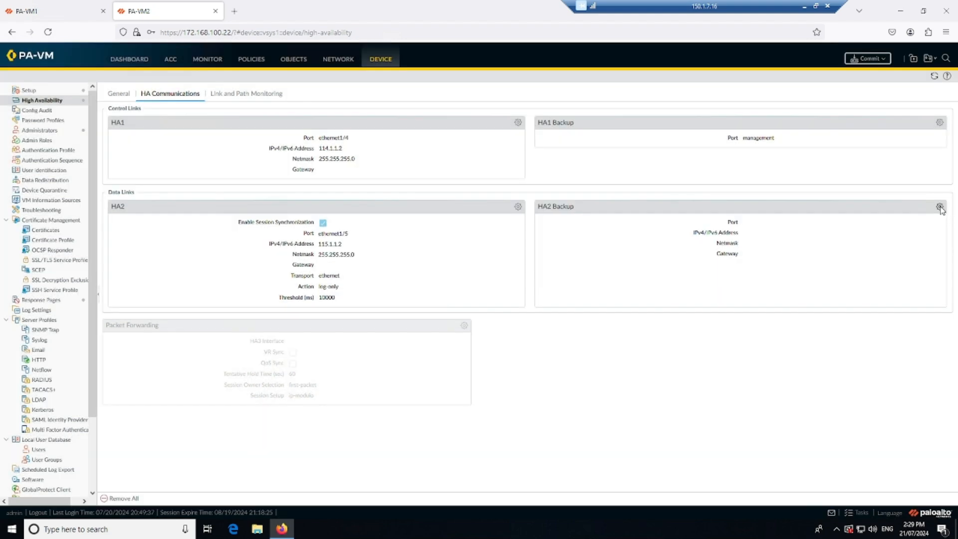
# Step: Configure PA-VM2's HA2 Backup data link on ethernet1/6 with IP address 116.1.1.2 and netmask 255.255.255.0
pyautogui.click(939, 207)
pyautogui.click(584, 256)
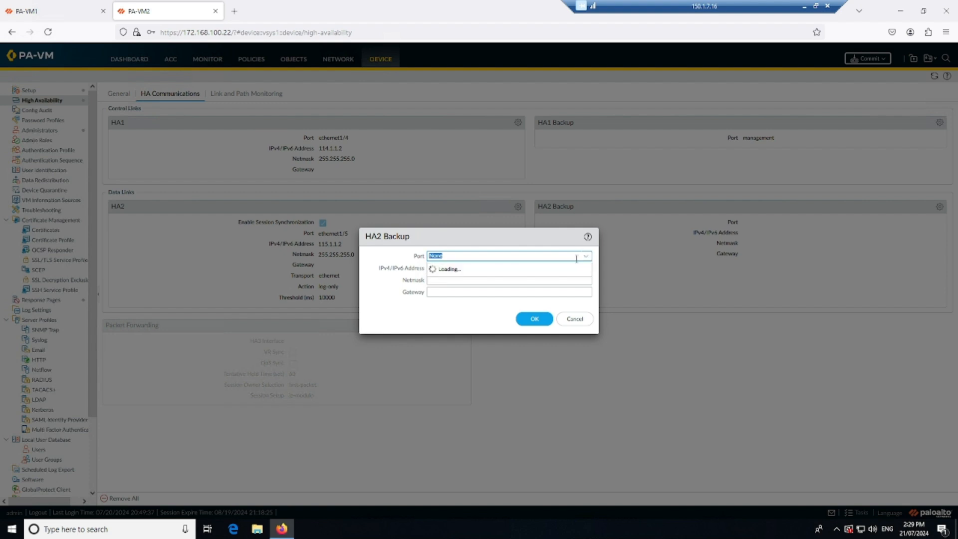
pyautogui.click(464, 303)
pyautogui.click(493, 268)
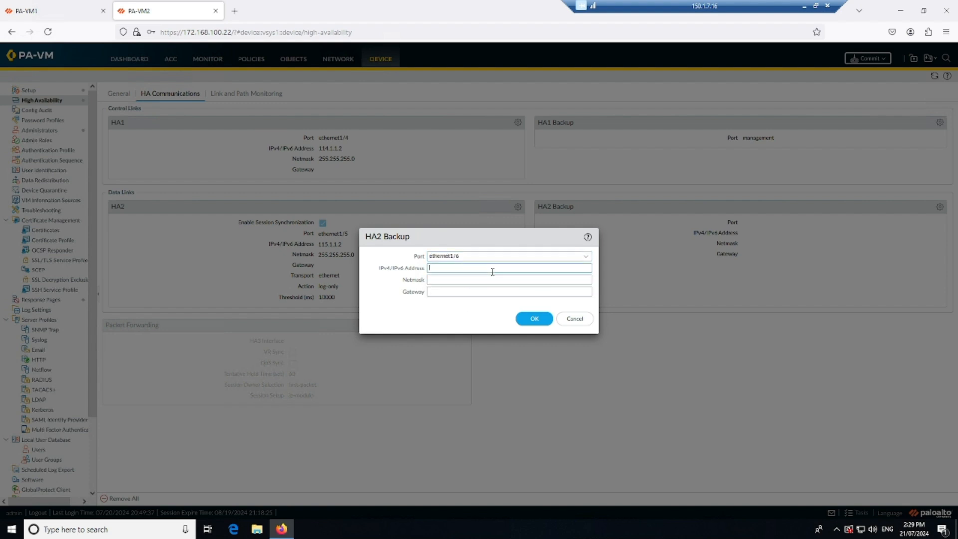
pyautogui.write('116.1.1.')
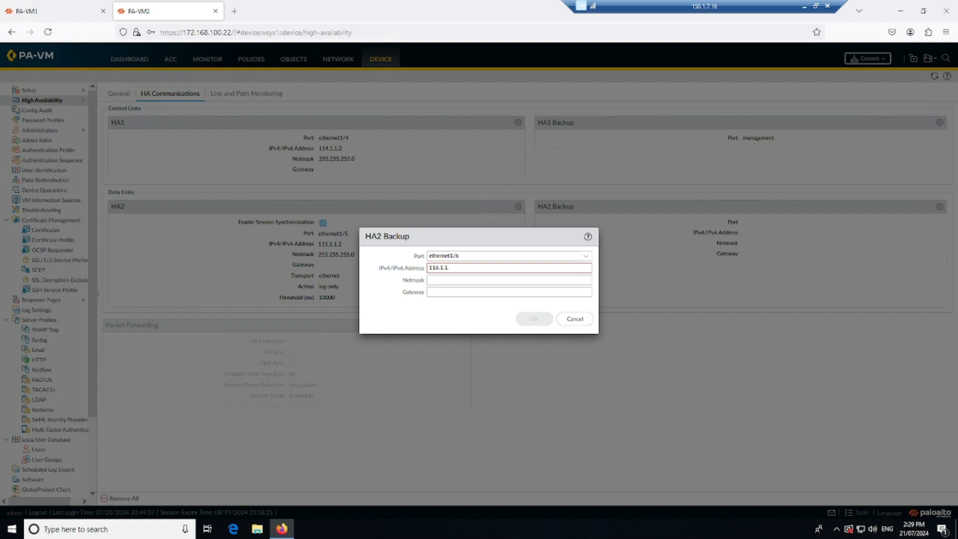
pyautogui.write('2')
pyautogui.press('Tab')
pyautogui.write('2')
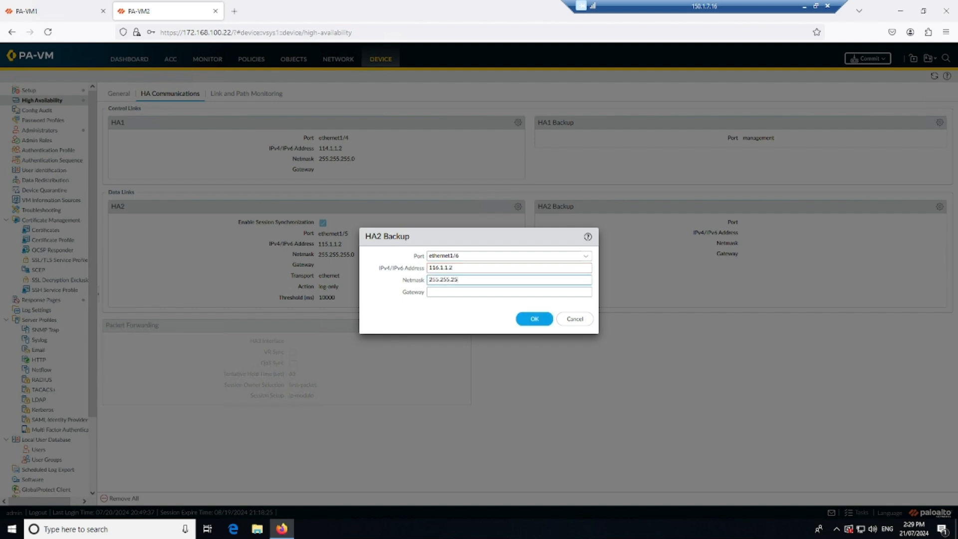
pyautogui.click(521, 320)
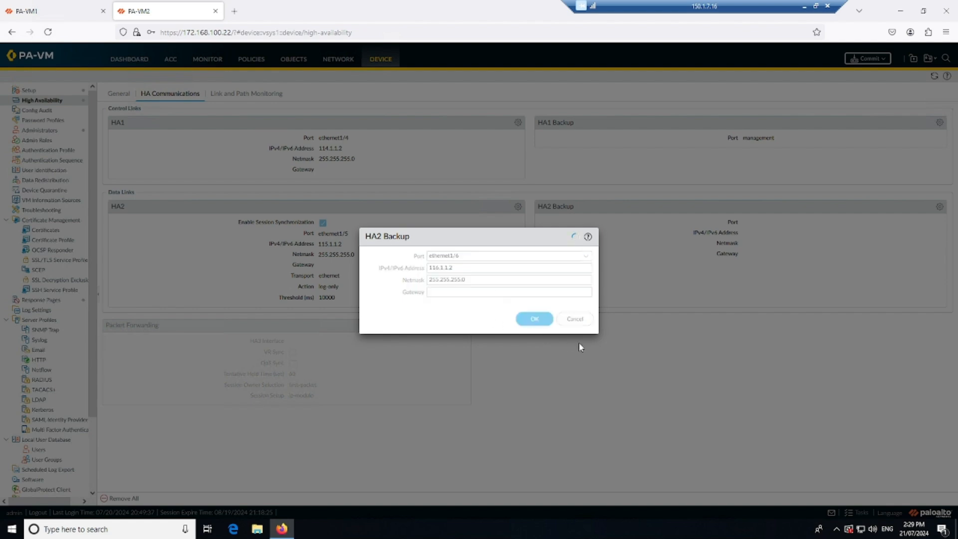
# Step: Commit all pending changes on both PA-VM1 and PA-VM2
pyautogui.click(30, 11)
pyautogui.click(867, 58)
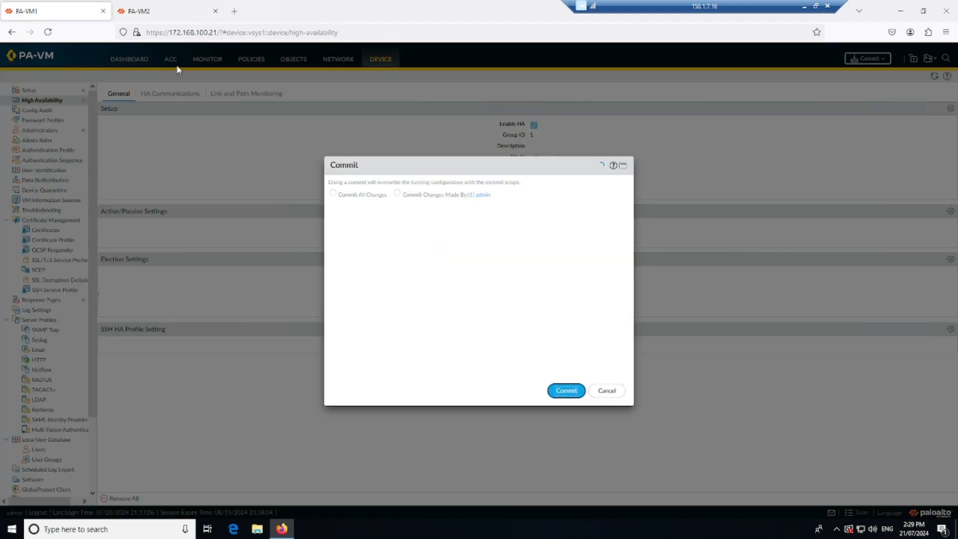
pyautogui.click(160, 10)
pyautogui.click(868, 58)
pyautogui.click(565, 389)
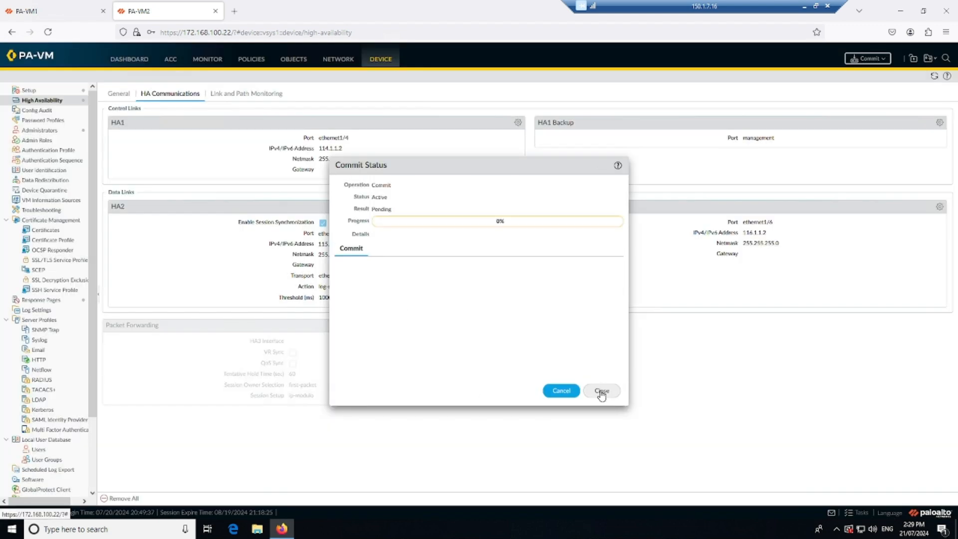
pyautogui.click(602, 392)
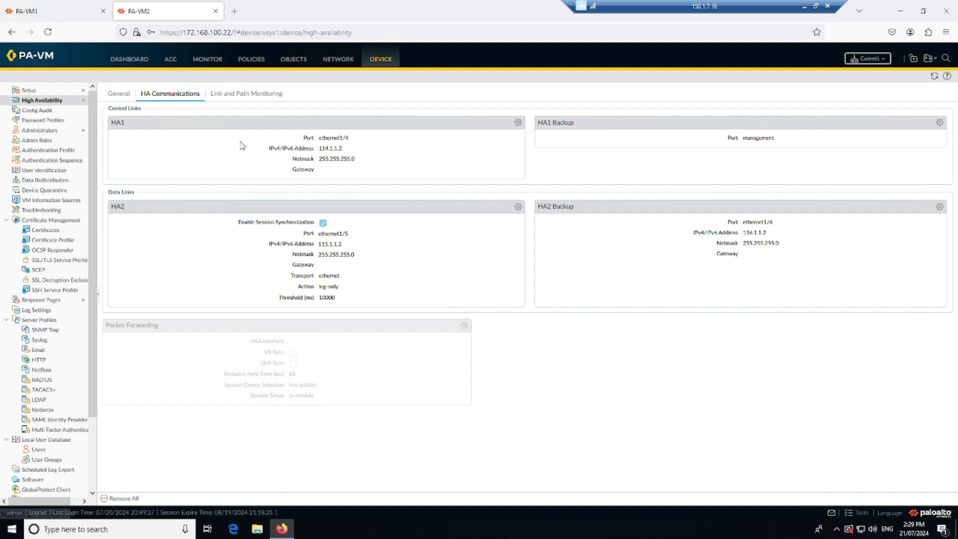
# Step: Review PA-VM2's link and path monitoring settings and open the job status of its latest commit
pyautogui.click(252, 95)
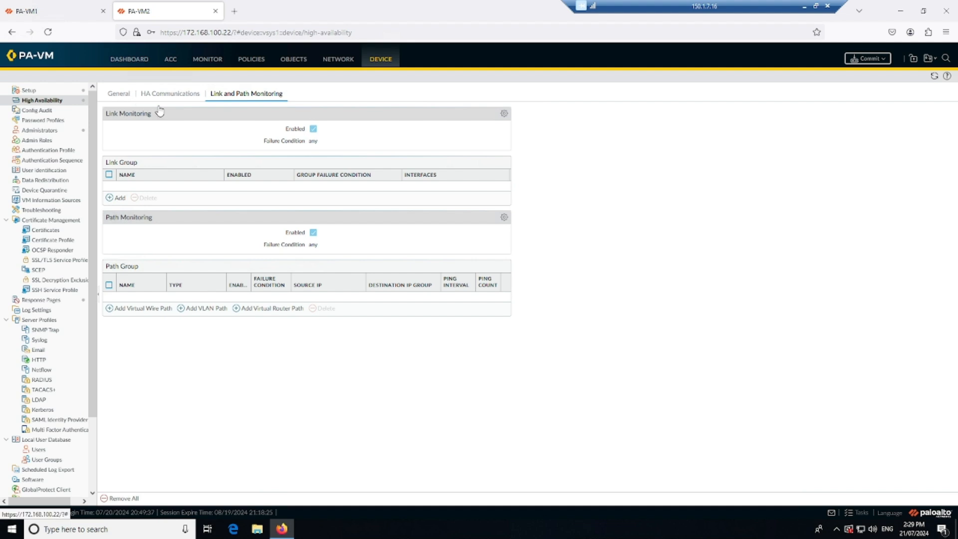
pyautogui.click(122, 94)
pyautogui.click(856, 512)
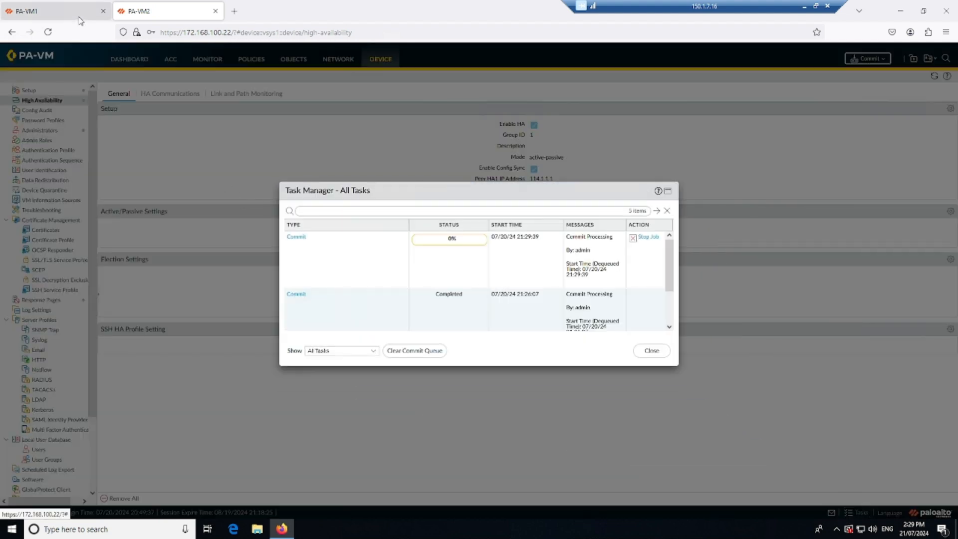
pyautogui.click(296, 236)
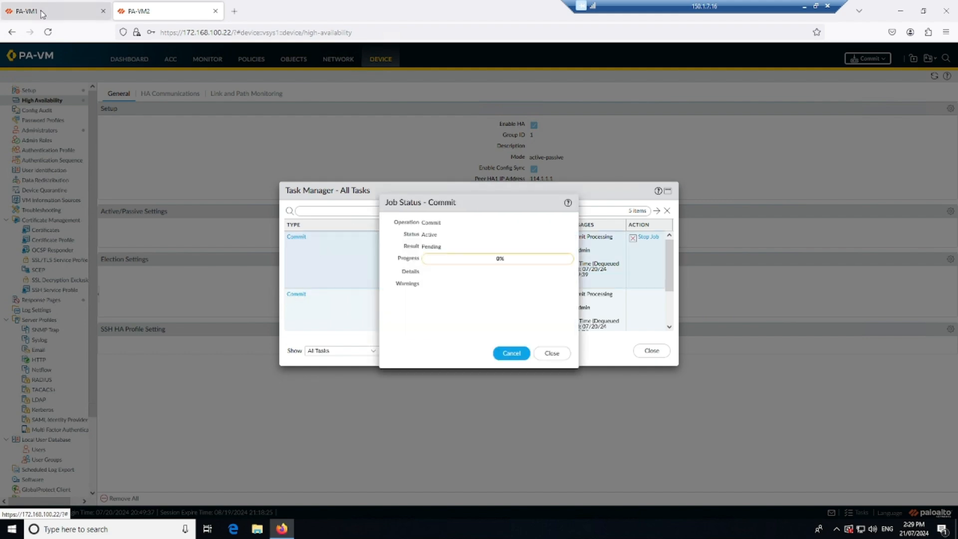
# Step: Follow the commit job on PA-VM1 and examine the High Availability status on its dashboard
pyautogui.click(30, 10)
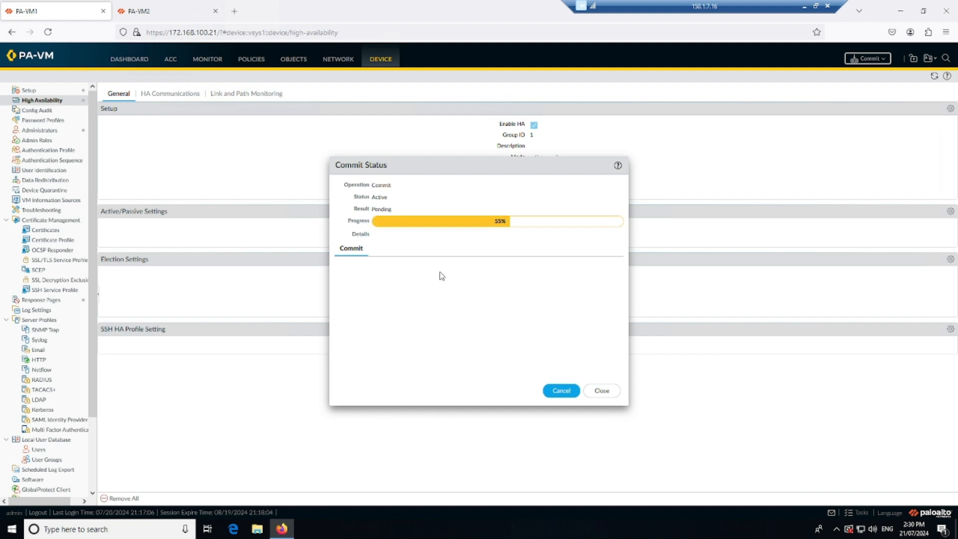
pyautogui.click(602, 390)
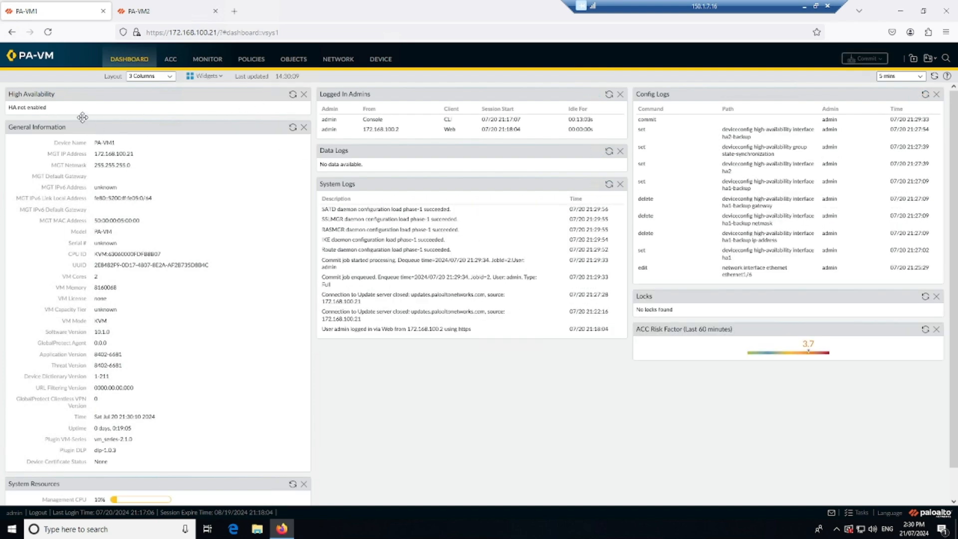
pyautogui.click(854, 512)
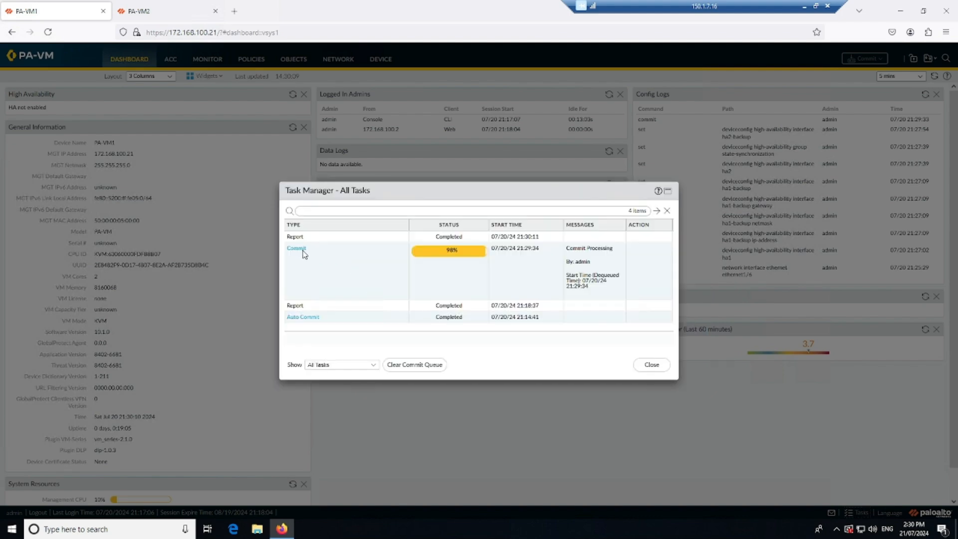
pyautogui.click(300, 249)
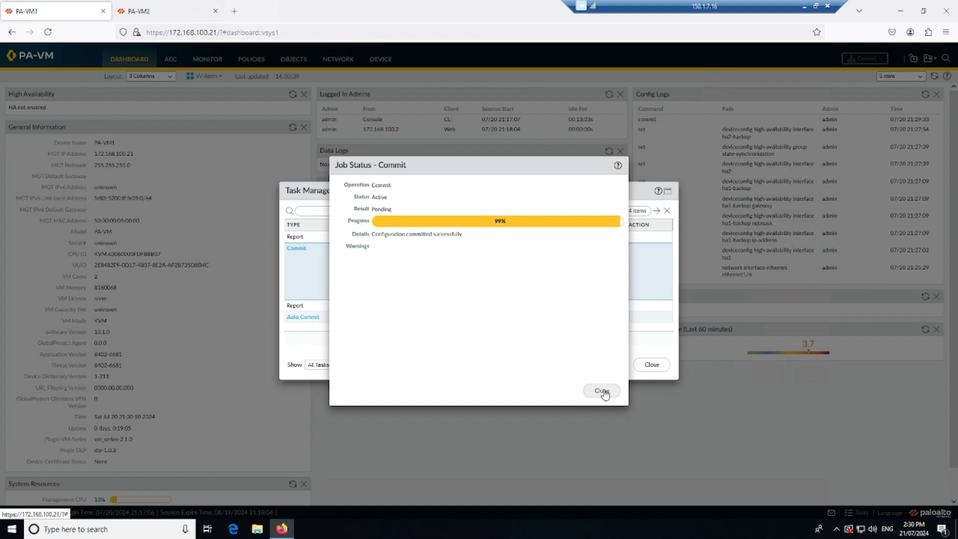
pyautogui.click(603, 391)
pyautogui.click(653, 364)
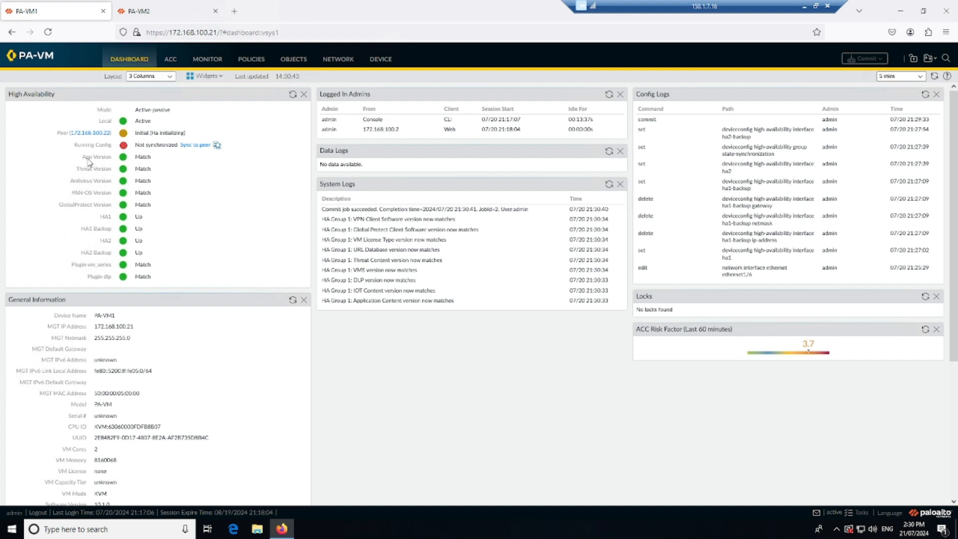
pyautogui.moveTo(83, 156); pyautogui.dragTo(117, 157)
# Step: Check PA-VM2's commit job status and inspect its local HA state on the dashboard
pyautogui.click(173, 7)
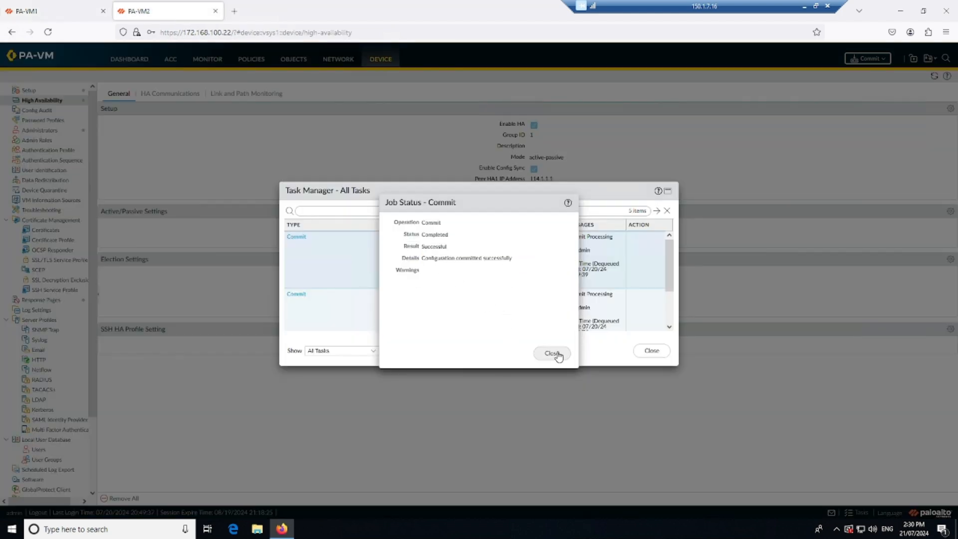
pyautogui.click(637, 357)
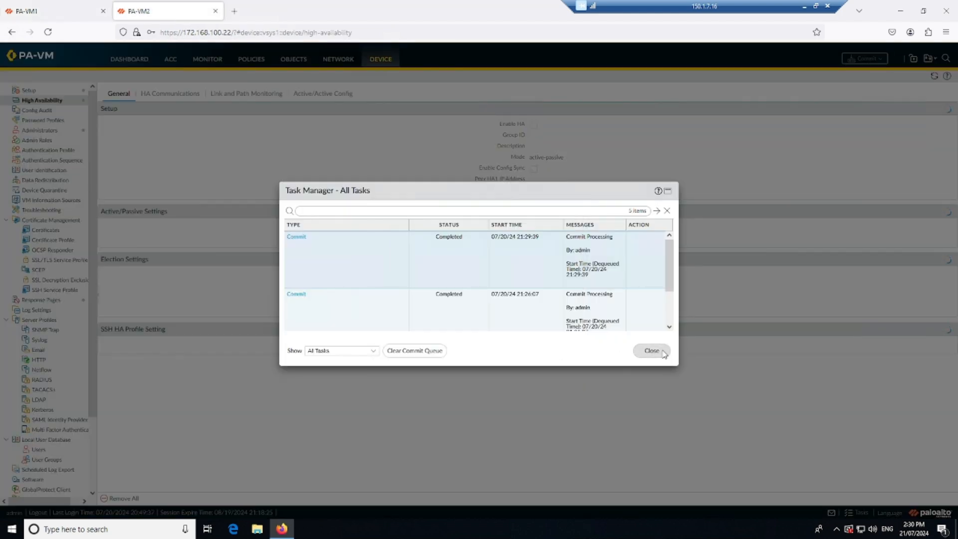
pyautogui.click(662, 353)
pyautogui.click(85, 11)
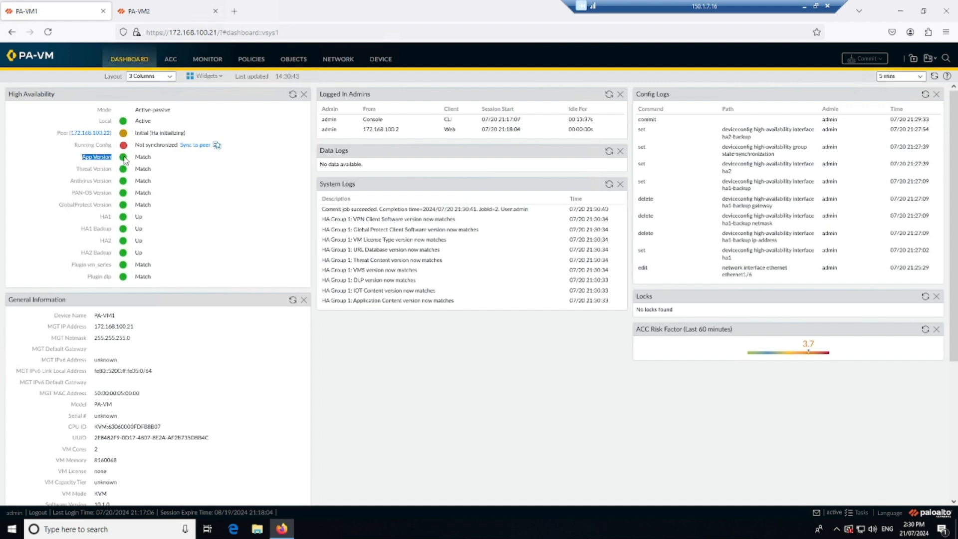
pyautogui.click(167, 11)
pyautogui.click(129, 59)
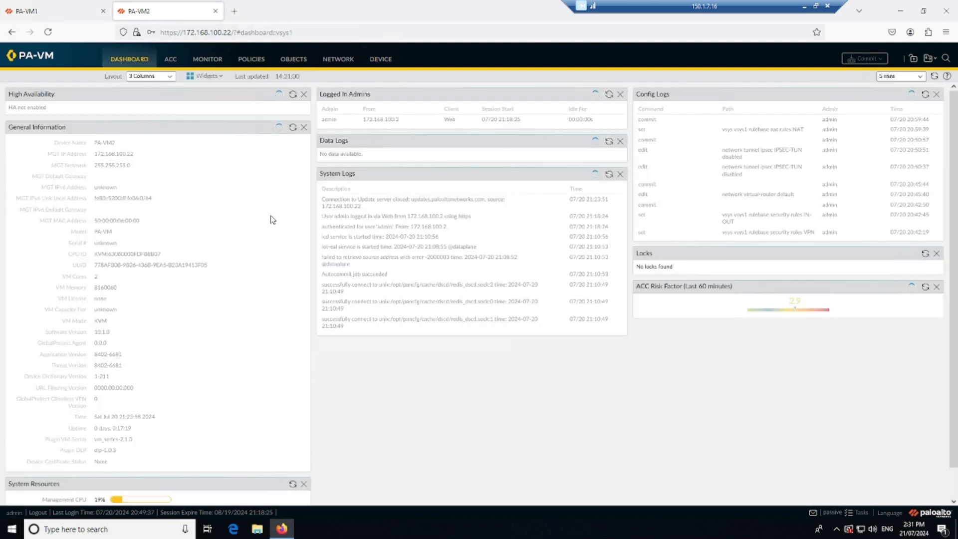
pyautogui.moveTo(159, 121); pyautogui.dragTo(131, 121)
# Step: Compare the HA states of both firewalls and examine the peer 172.168.100.22 state on PA-VM1's dashboard
pyautogui.click(32, 10)
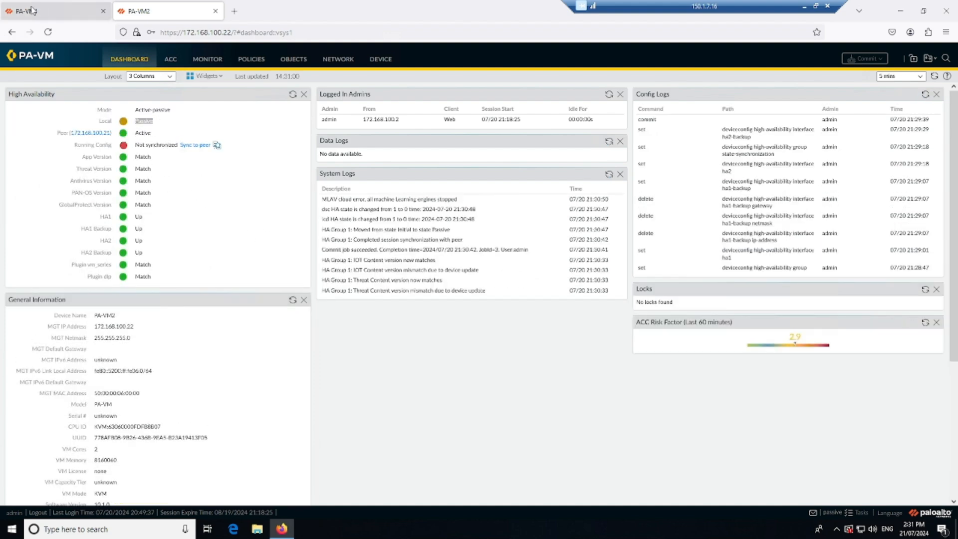
pyautogui.click(189, 161)
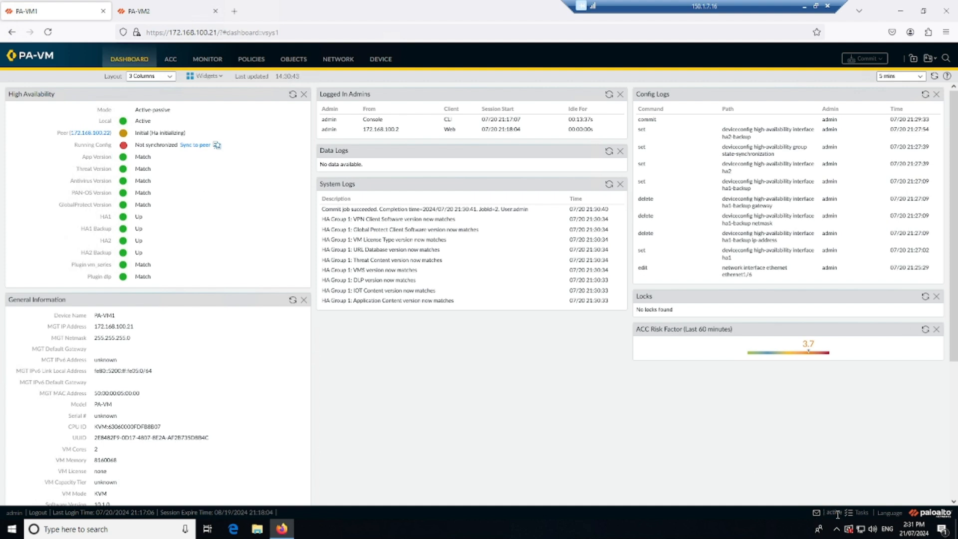
pyautogui.click(152, 12)
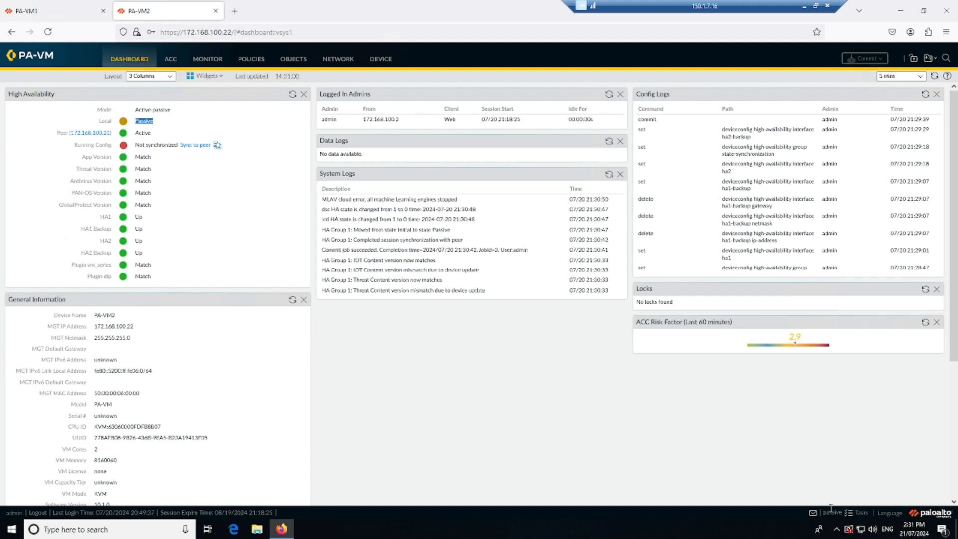
pyautogui.click(52, 11)
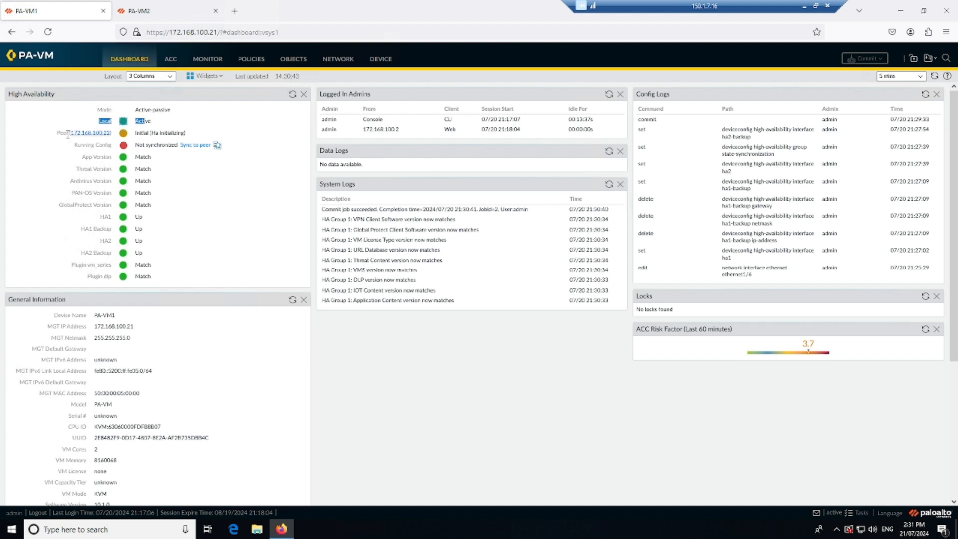
pyautogui.moveTo(54, 133); pyautogui.dragTo(126, 134)
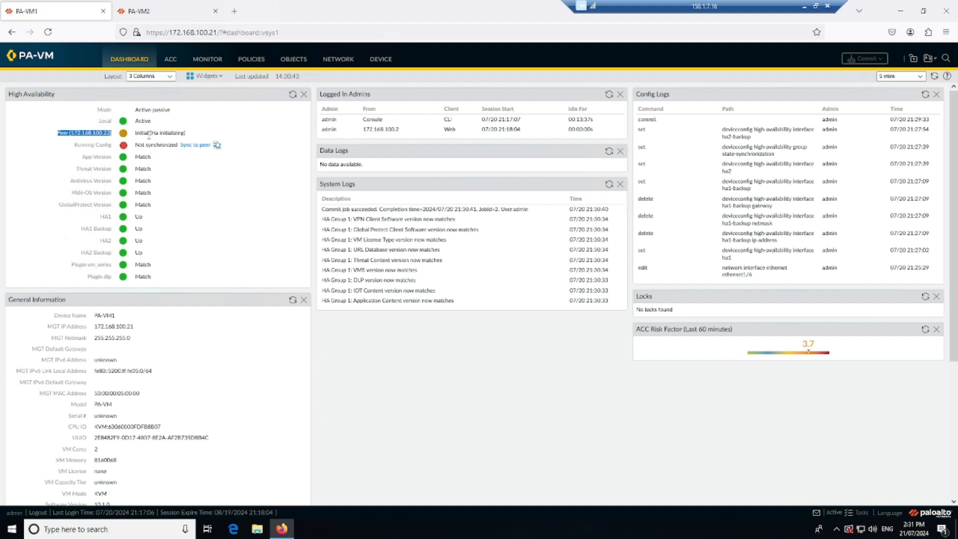
pyautogui.moveTo(185, 133); pyautogui.dragTo(135, 134)
pyautogui.click(209, 178)
# Step: Check the Ethernet interface link states on PA-VM2 and return to PA-VM1's dashboard
pyautogui.click(152, 12)
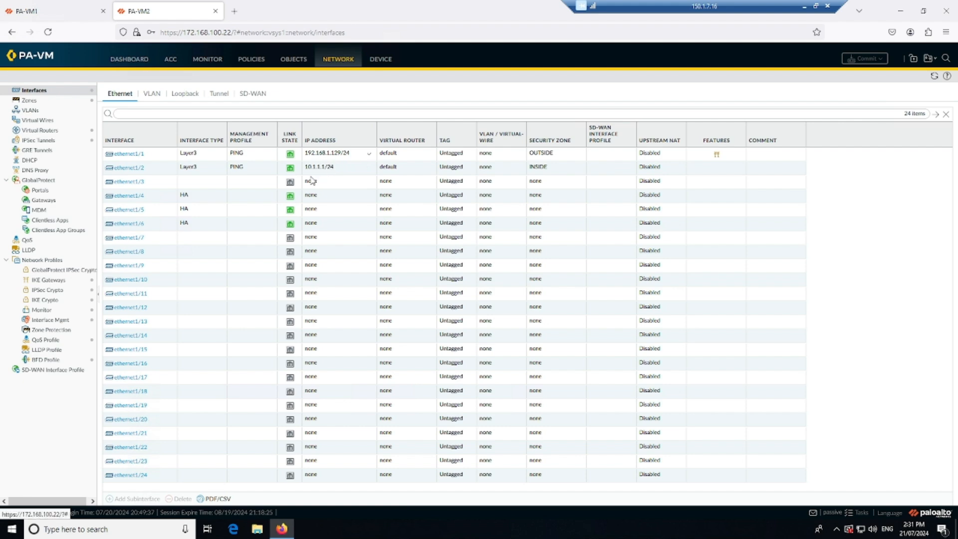
pyautogui.click(68, 13)
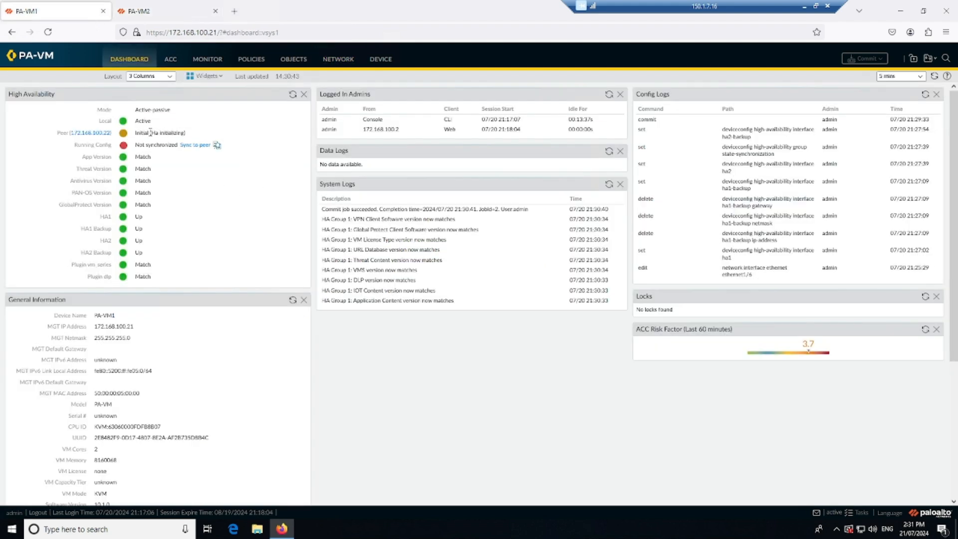
# Step: Refresh PA-VM1's High Availability status and synchronize its running configuration to the HA peer, confirming the overwrite of the peer configuration
pyautogui.moveTo(189, 134); pyautogui.dragTo(136, 133)
pyautogui.click(292, 95)
pyautogui.click(195, 146)
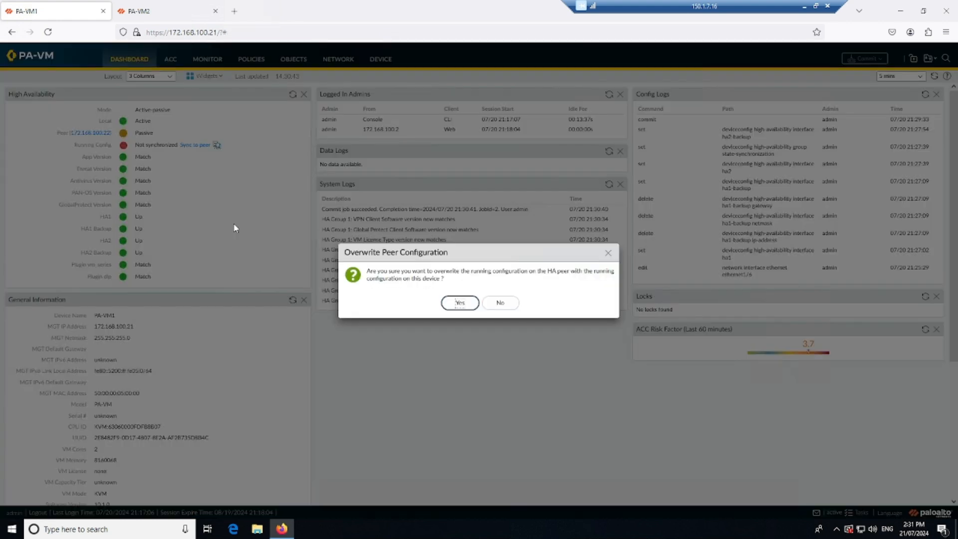
pyautogui.click(450, 305)
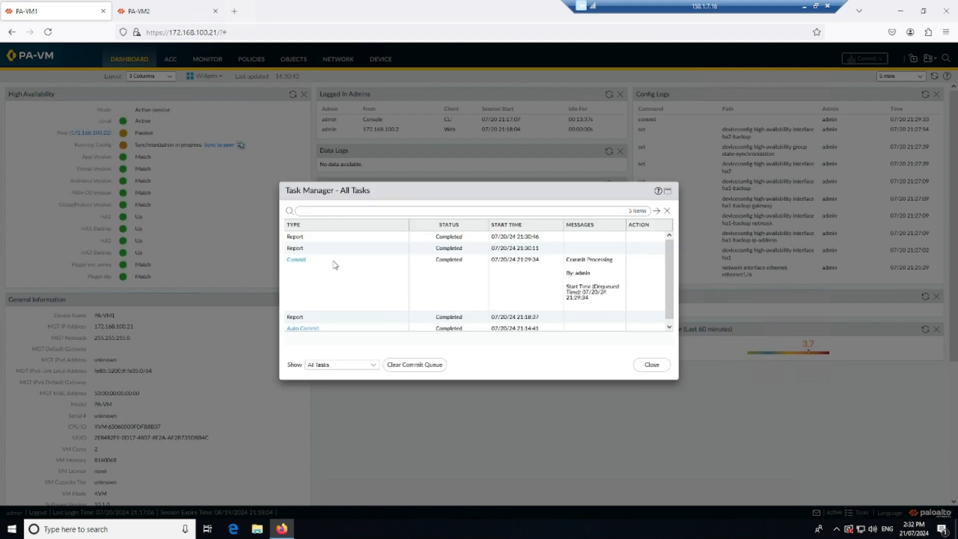
pyautogui.click(648, 365)
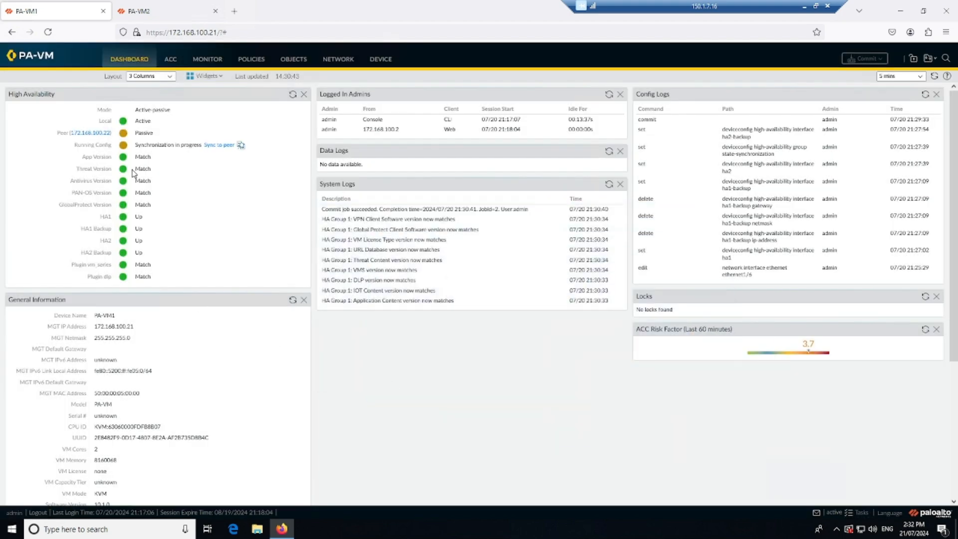
# Step: Refresh PA-VM1's High Availability status and examine the synchronization, version match and HA1/HA2 link entries
pyautogui.click(291, 96)
pyautogui.moveTo(74, 192); pyautogui.dragTo(126, 202)
pyautogui.moveTo(100, 217); pyautogui.dragTo(133, 241)
# Step: Switch to PA-ALL.pdf, erase the boxed HA1 note above the PA1–PA2 link and handwrite a management label there
pyautogui.hotkey('alt', 'Tab')
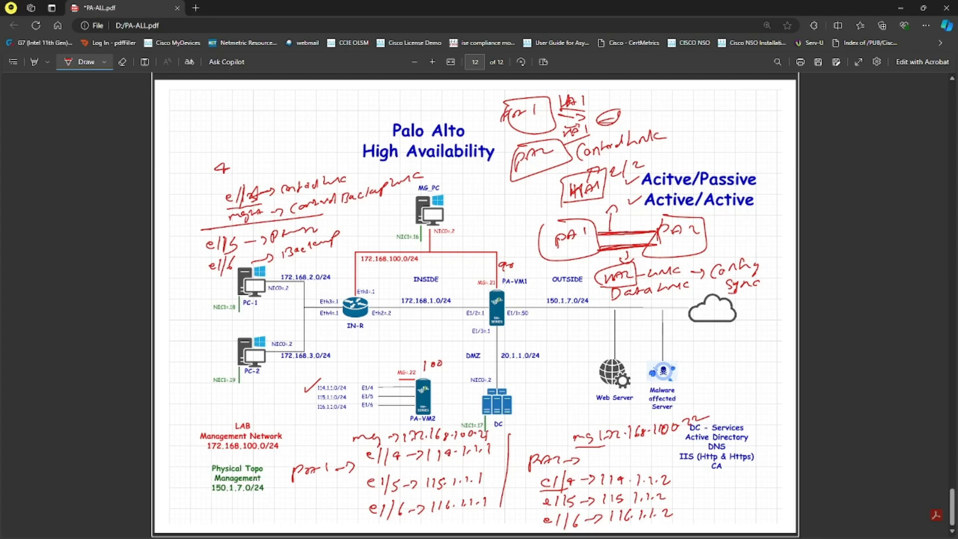
pyautogui.click(122, 62)
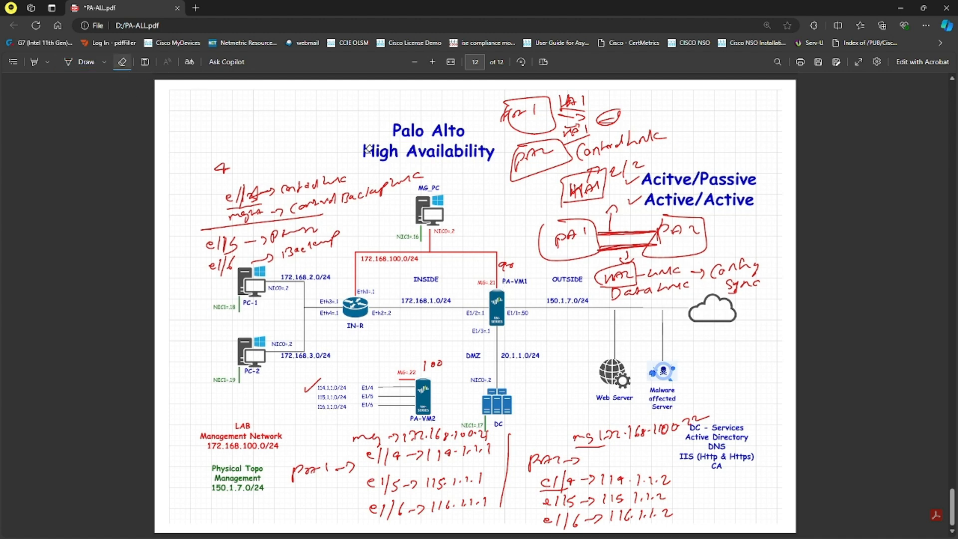
pyautogui.moveTo(521, 195)
pyautogui.mouseDown()
pyautogui.moveTo(598, 172)
pyautogui.moveTo(569, 168)
pyautogui.moveTo(647, 196)
pyautogui.moveTo(633, 201)
pyautogui.mouseUp()
pyautogui.click(70, 61)
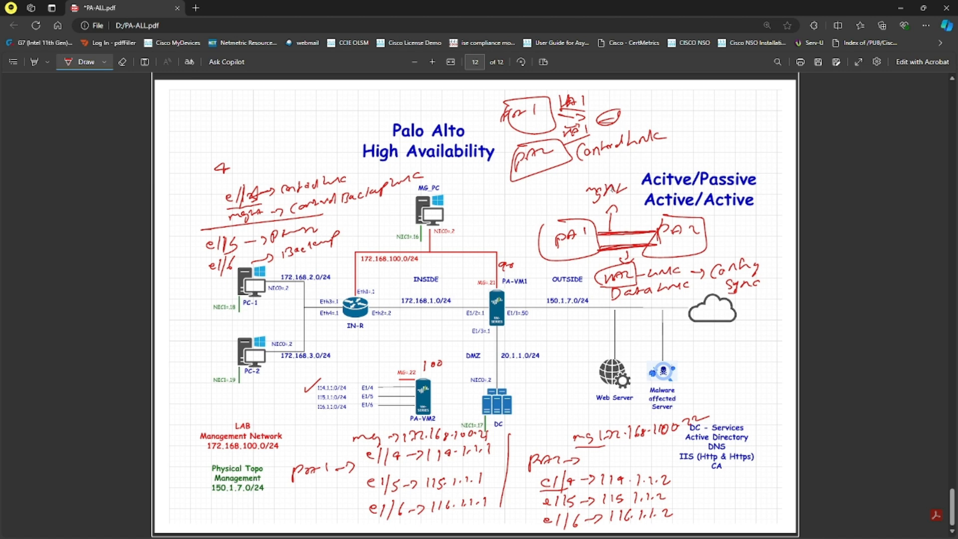
pyautogui.moveTo(578, 205); pyautogui.dragTo(634, 197)
pyautogui.moveTo(607, 175); pyautogui.dragTo(634, 170)
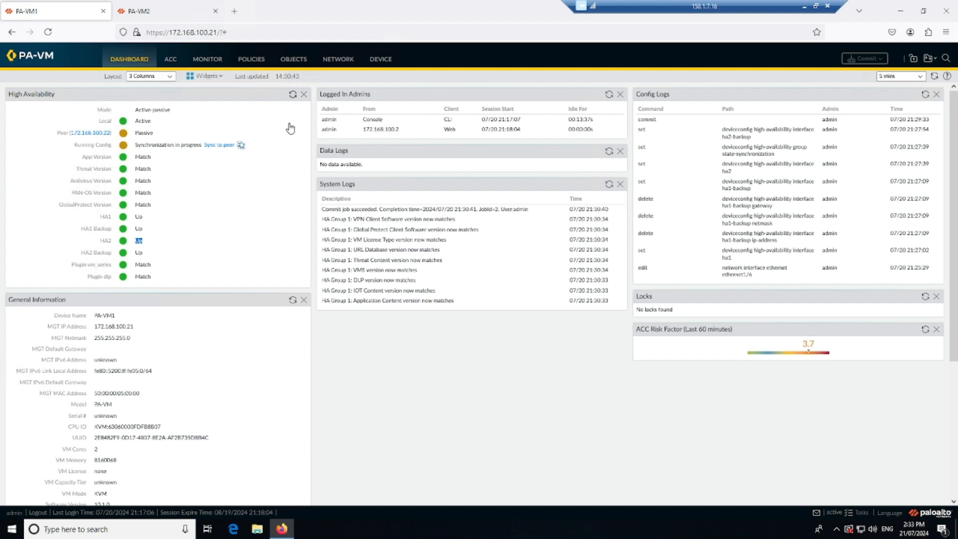
# Step: Return to the firewalls, examine the synchronized Ethernet interface settings on PA-VM2 and check the running config status on PA-VM1
pyautogui.click(152, 11)
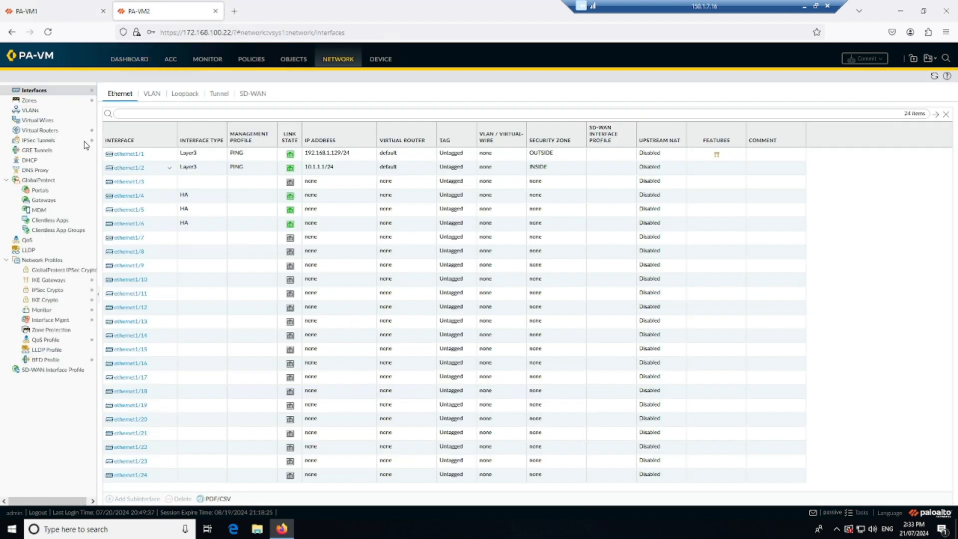
pyautogui.click(129, 59)
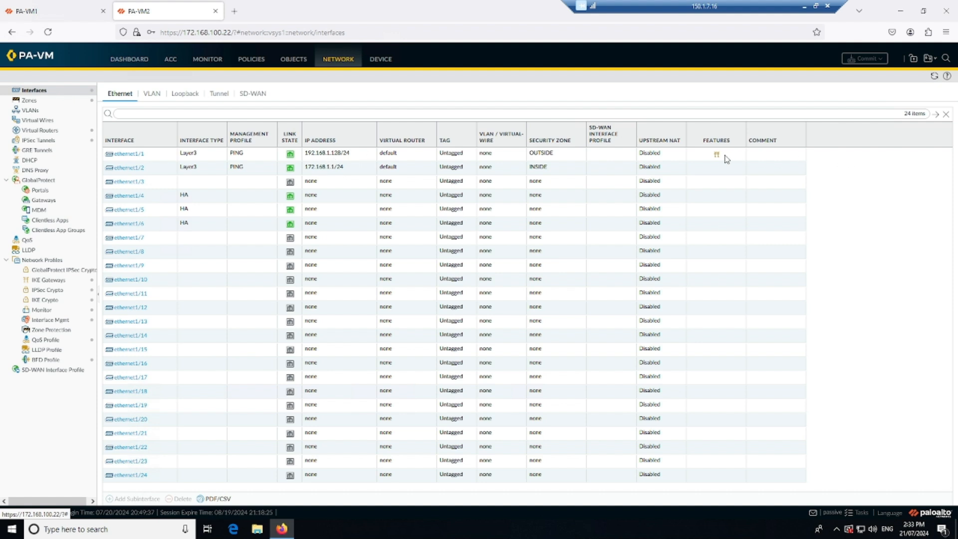
pyautogui.moveTo(716, 156)
pyautogui.click(57, 93)
pyautogui.click(62, 14)
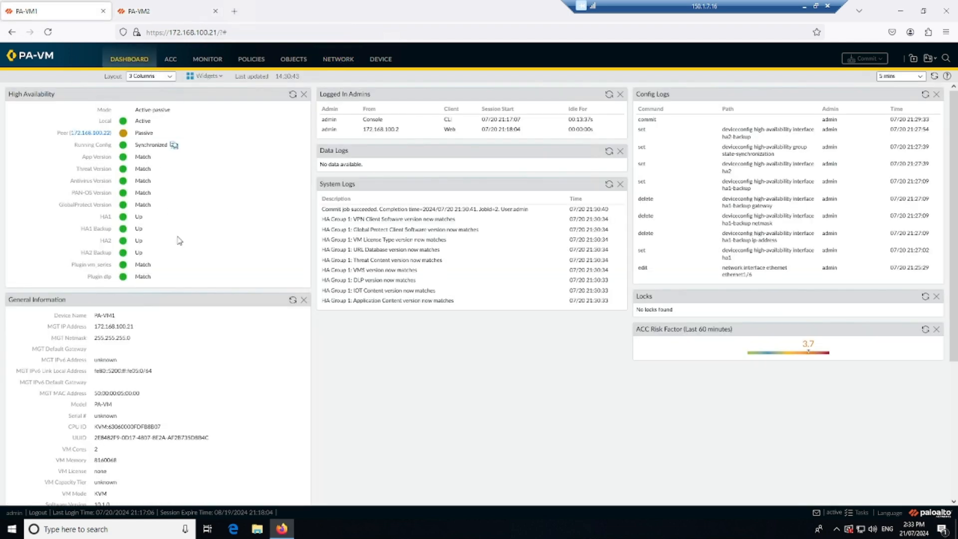
# Step: Examine PA-VM1's high availability operational commands and its Link Monitoring settings without changing them
pyautogui.click(380, 60)
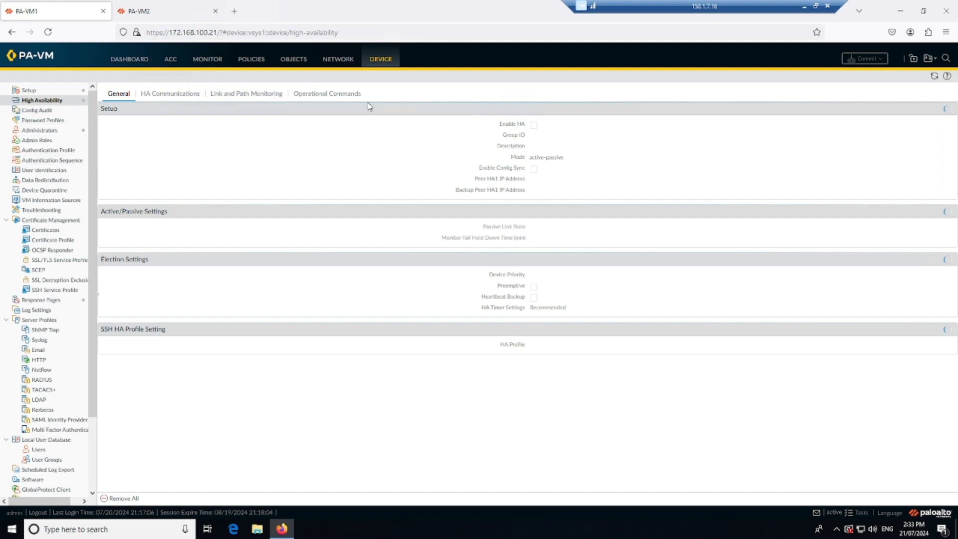
pyautogui.click(333, 94)
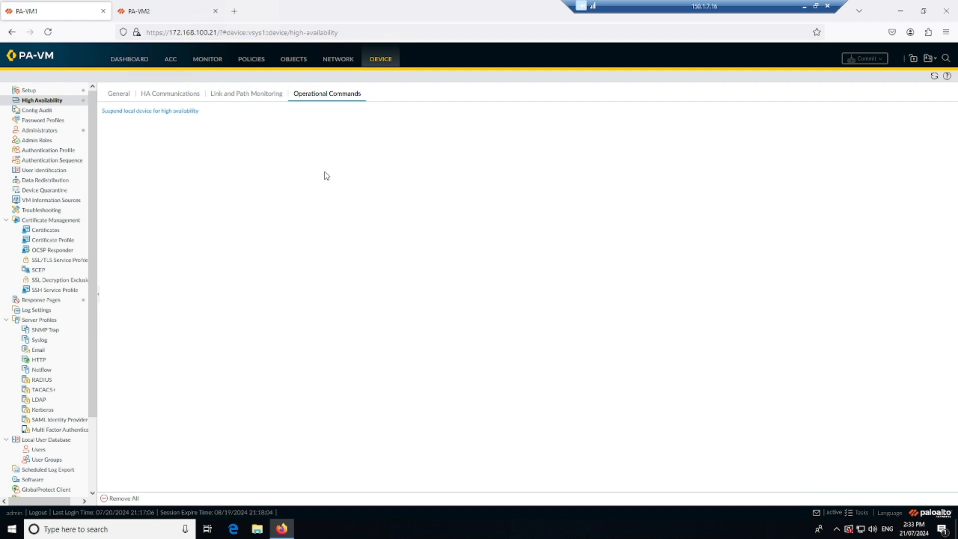
pyautogui.click(252, 99)
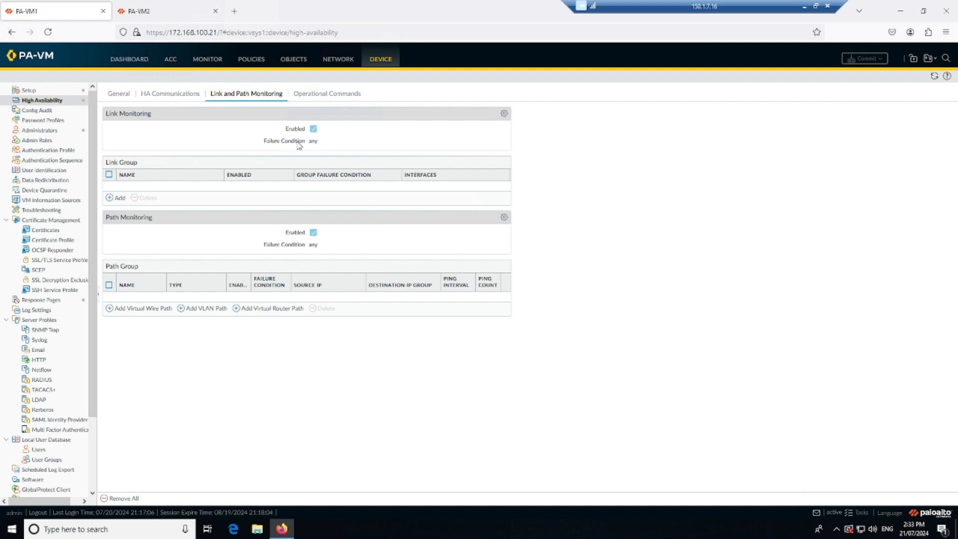
pyautogui.click(504, 113)
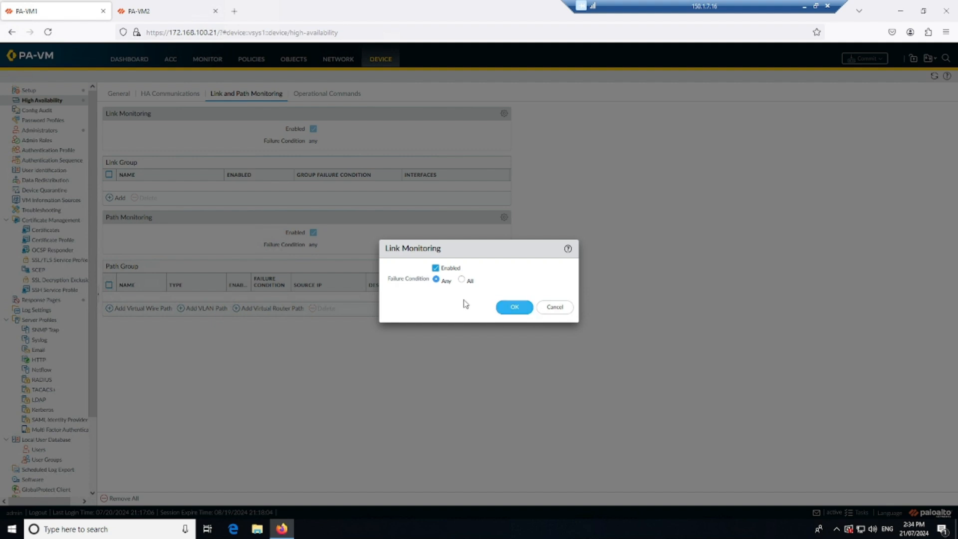
pyautogui.click(551, 308)
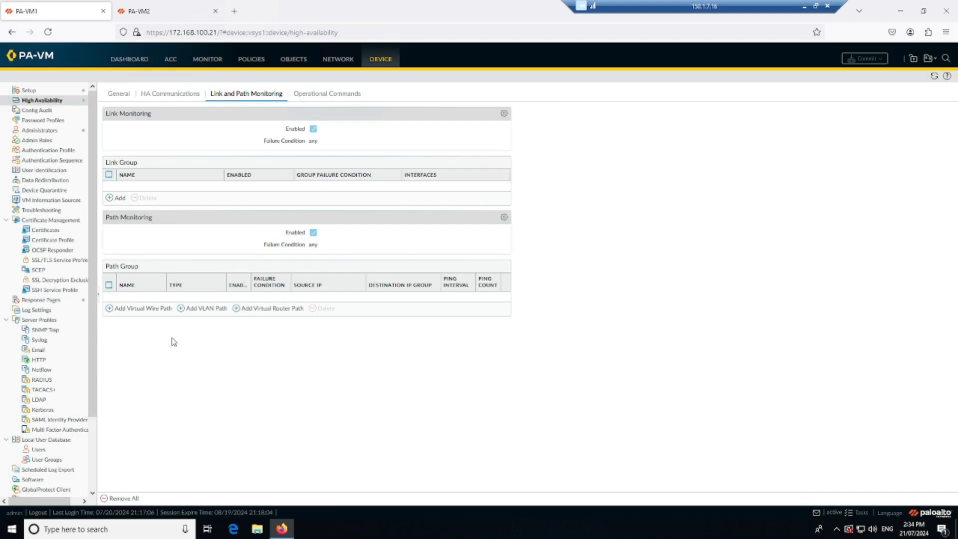
# Step: Inspect the options and selectable interfaces for a new link group on PA-VM1 without creating the group
pyautogui.click(121, 200)
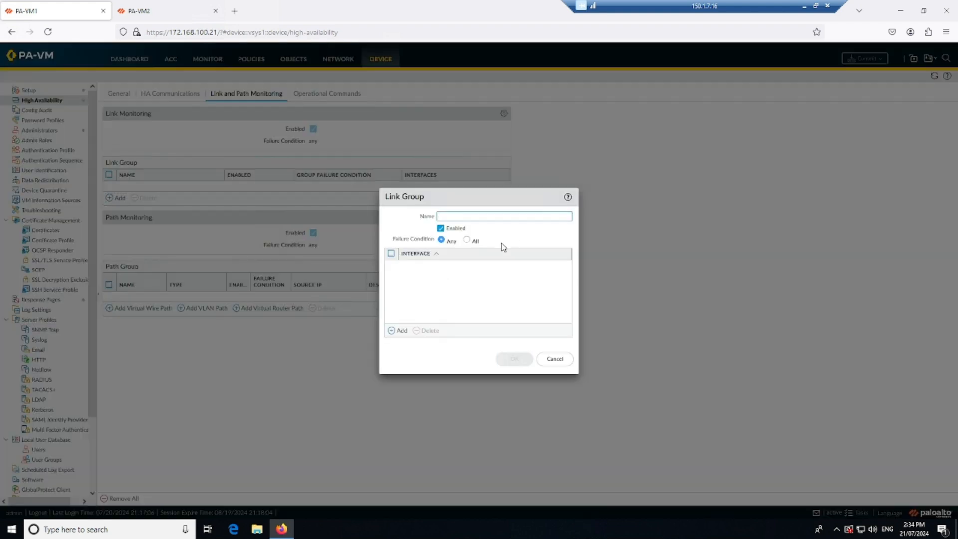
pyautogui.click(398, 331)
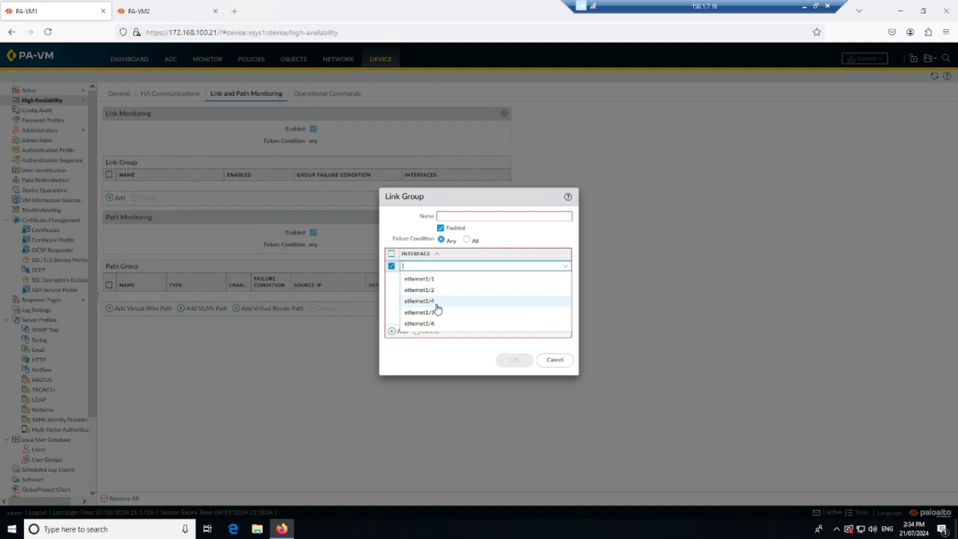
pyautogui.click(518, 367)
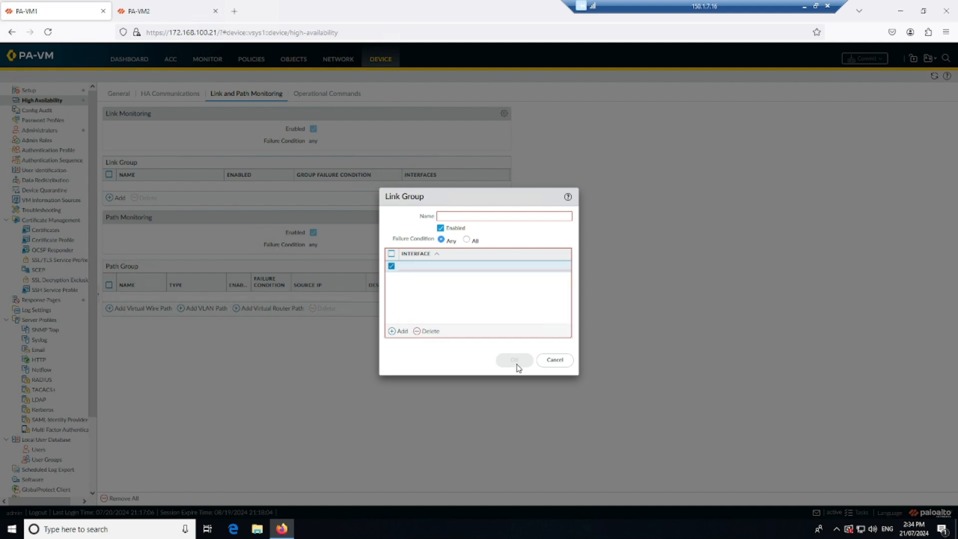
pyautogui.click(554, 361)
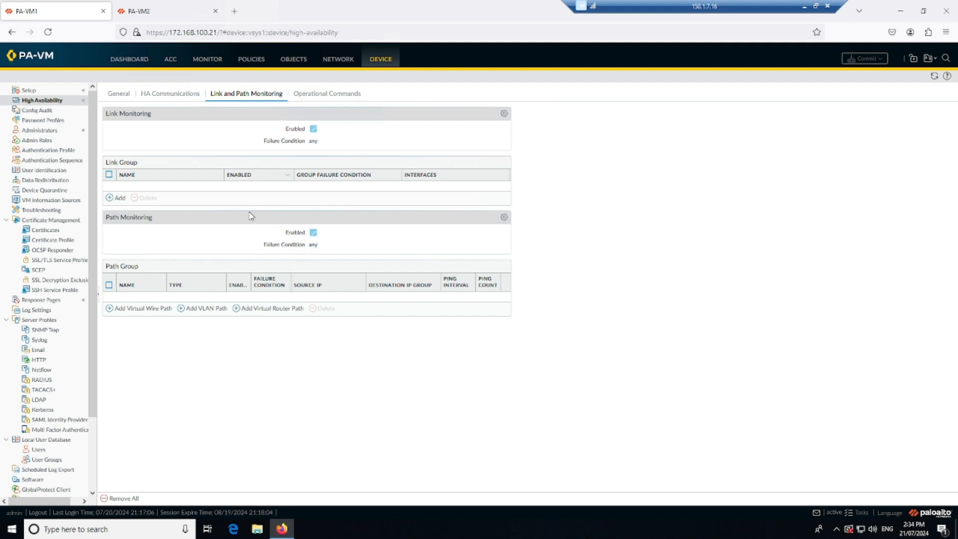
# Step: Check PA-VM1's high availability operational commands and examine the HA status on PA-VM2's dashboard
pyautogui.click(326, 97)
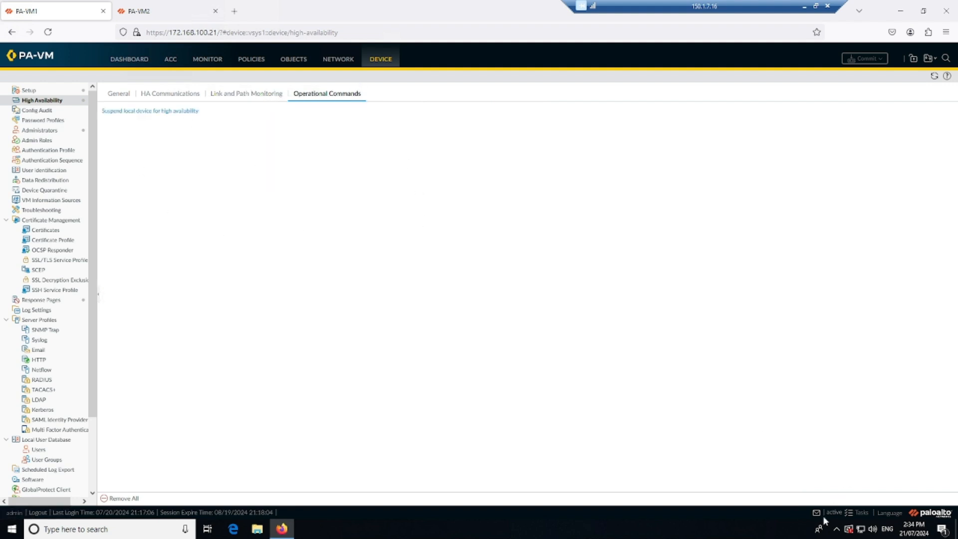
pyautogui.click(186, 13)
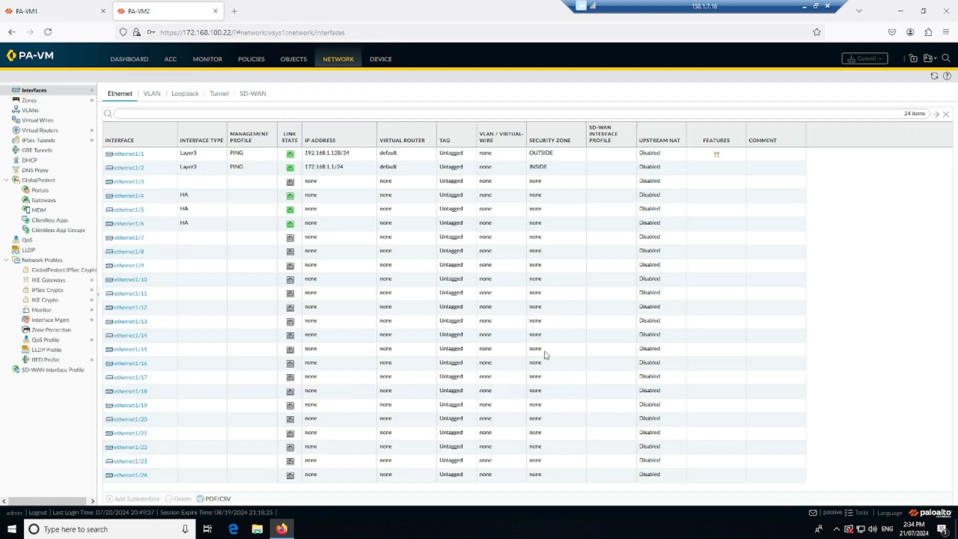
pyautogui.click(129, 59)
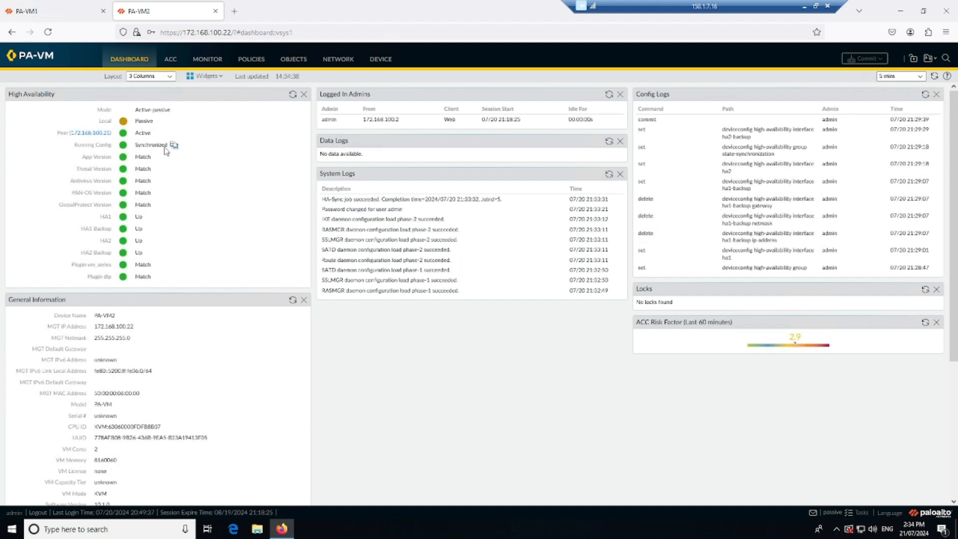
# Step: Suspend the local device for high availability on PA-VM1 and confirm the suspension
pyautogui.click(72, 5)
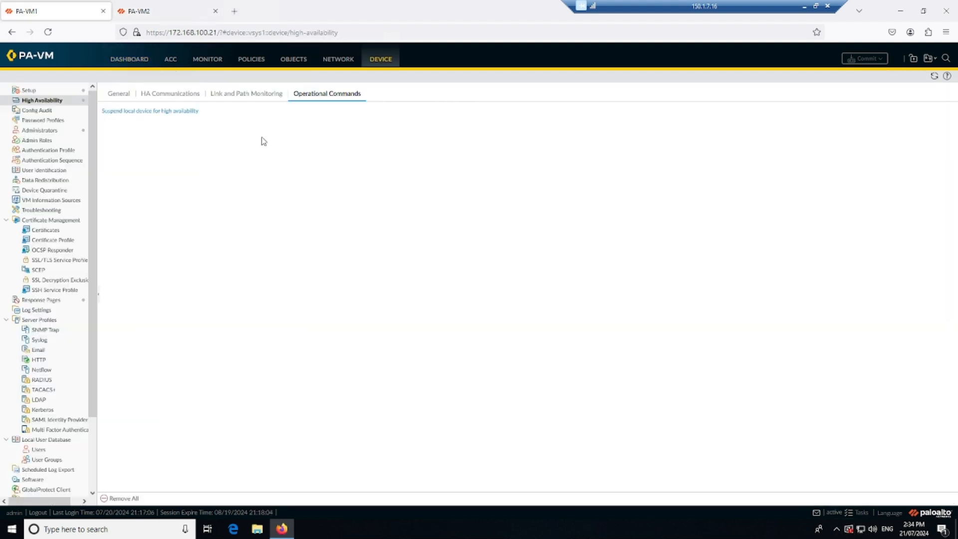
pyautogui.click(125, 113)
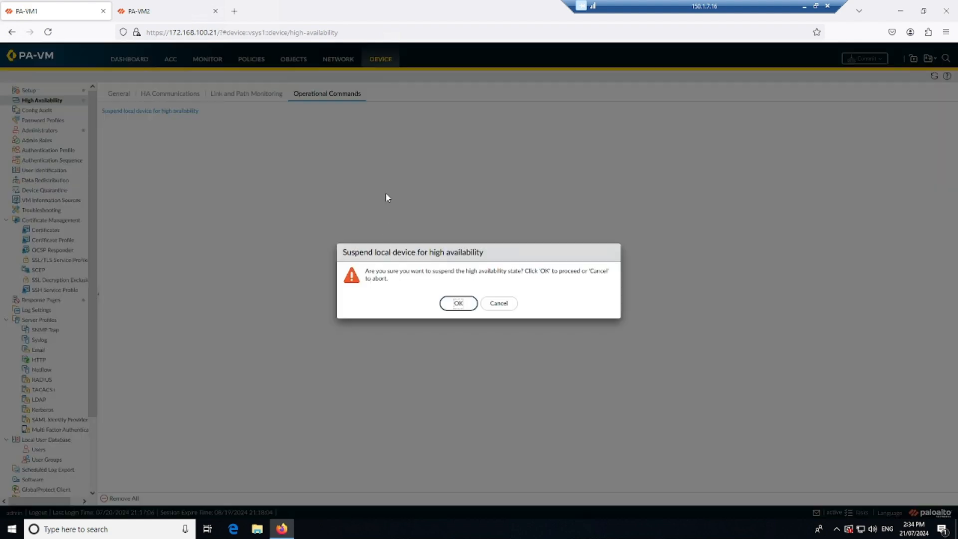
pyautogui.click(456, 305)
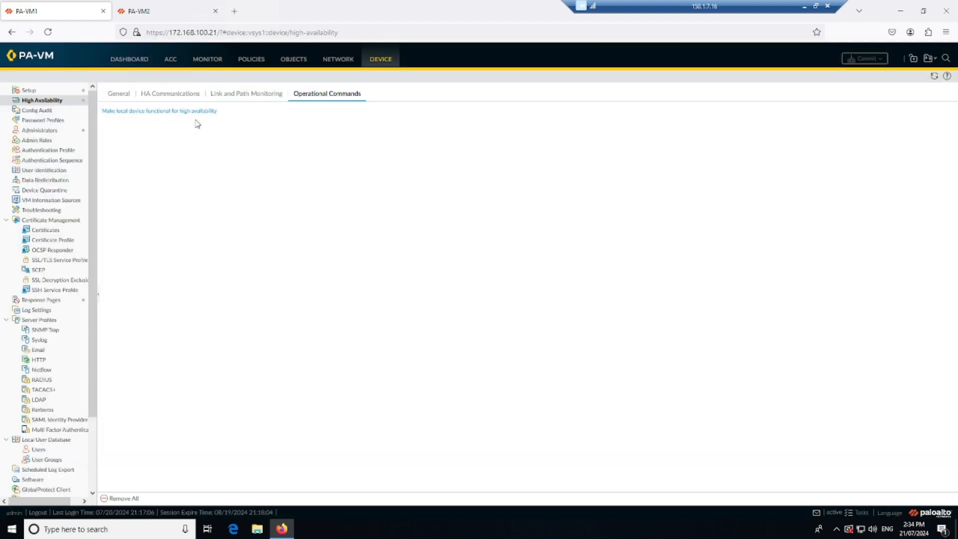
# Step: Check the local and peer HA states on both firewalls' dashboards, refreshing the High Availability status on PA-VM2
pyautogui.click(138, 63)
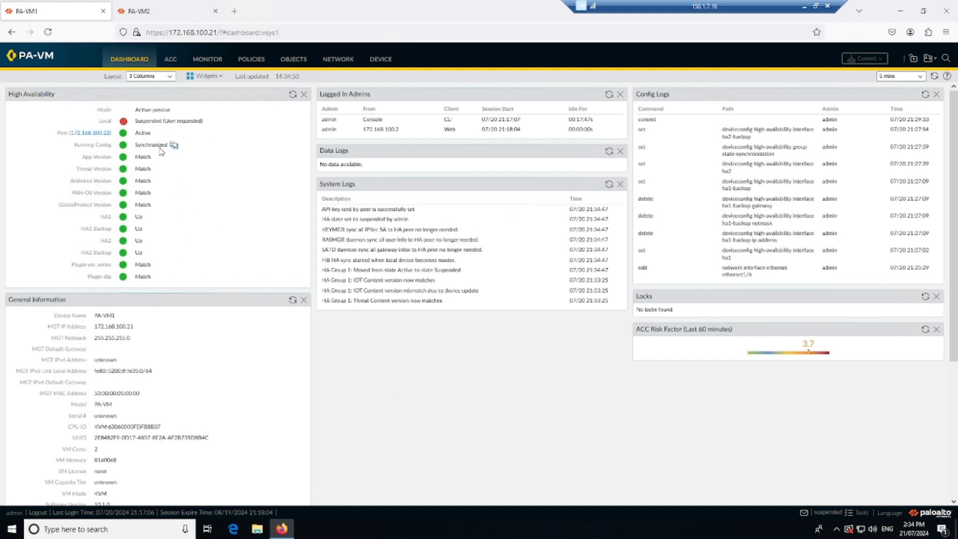
pyautogui.moveTo(155, 131); pyautogui.dragTo(132, 131)
pyautogui.click(177, 12)
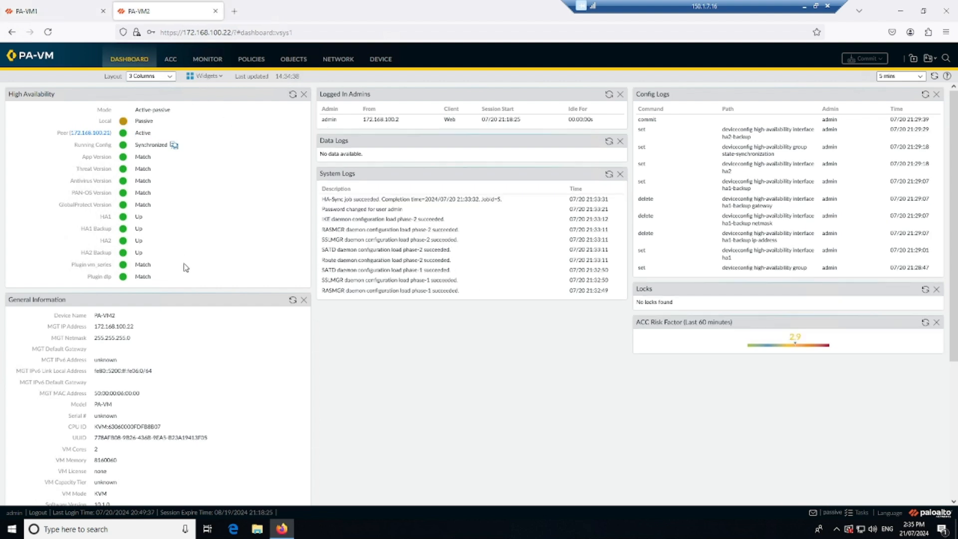
pyautogui.click(292, 94)
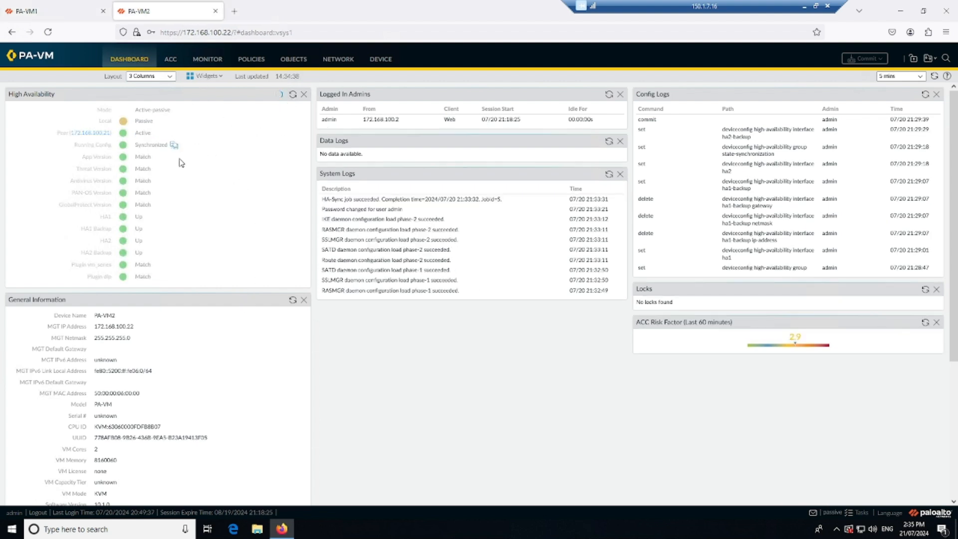
pyautogui.moveTo(159, 123); pyautogui.dragTo(135, 121)
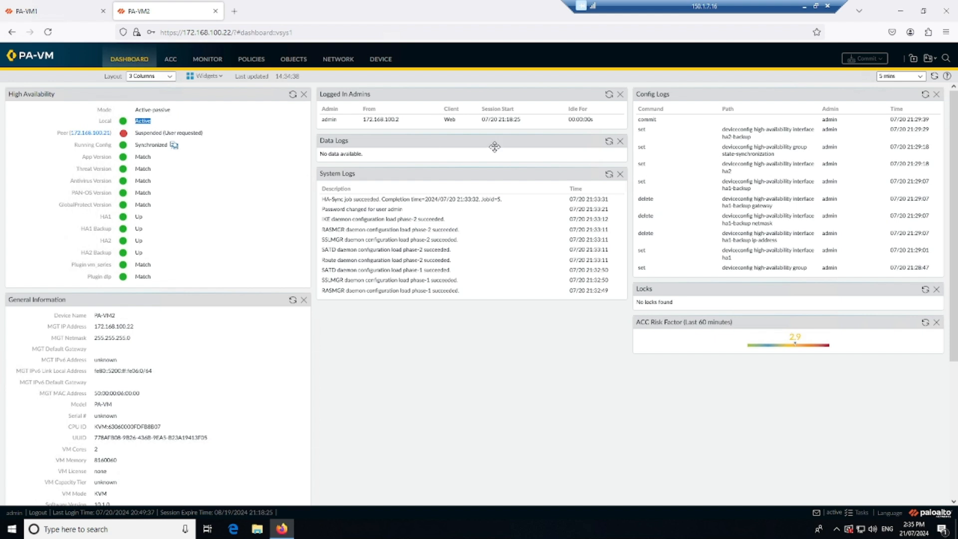
# Step: Make the local device functional for high availability again on PA-VM1
pyautogui.click(77, 5)
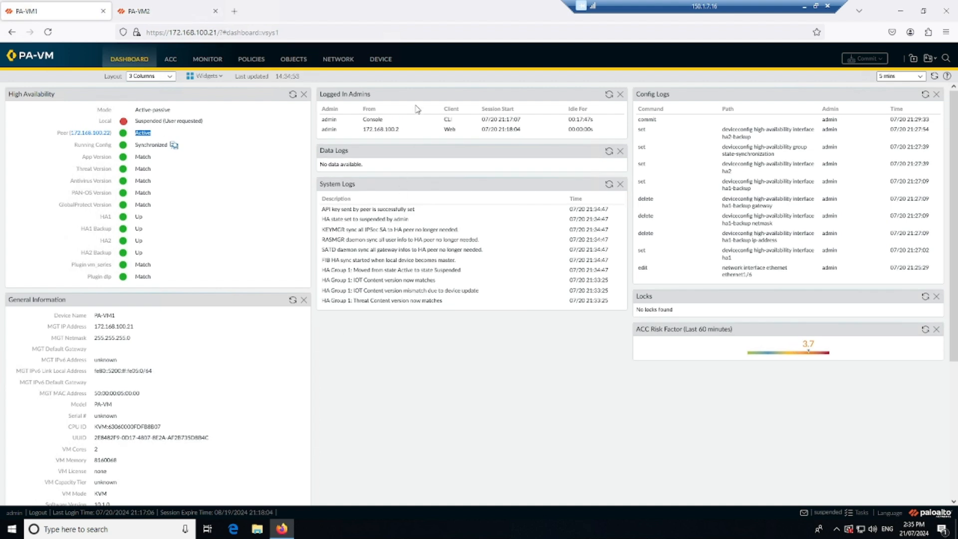
pyautogui.click(381, 62)
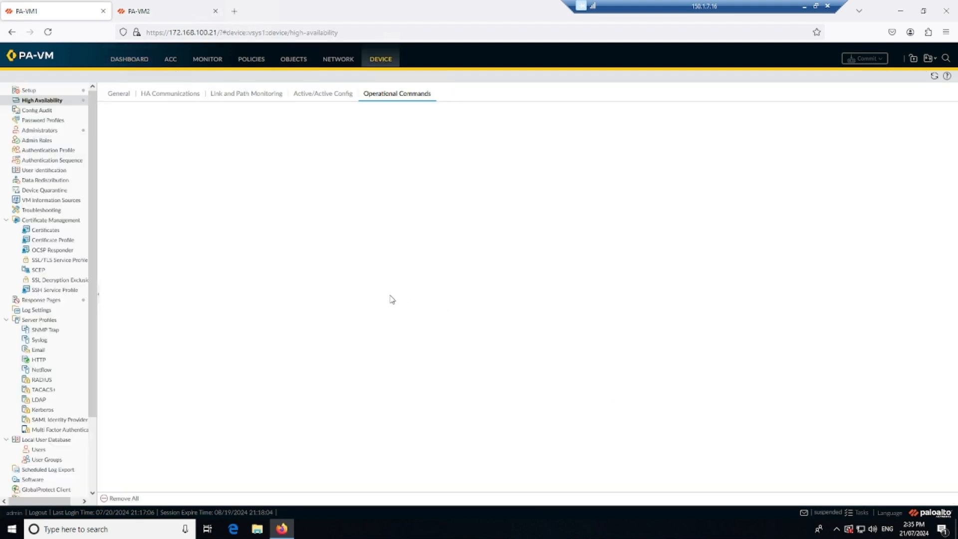
pyautogui.click(146, 112)
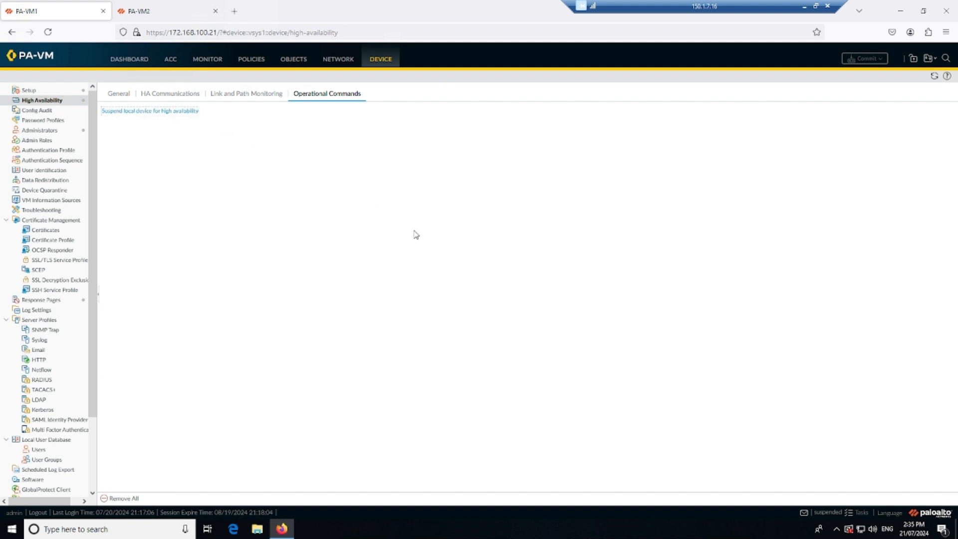
# Step: Refresh the High Availability status on PA-VM1 and PA-VM2 and compare their local and peer states after restoring PA-VM1
pyautogui.click(130, 62)
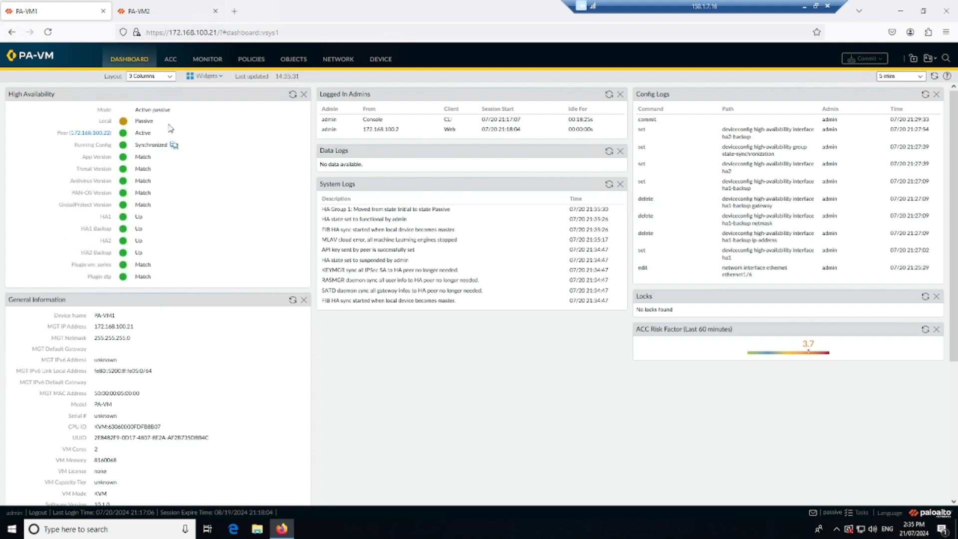
pyautogui.doubleClick(144, 121)
pyautogui.click(252, 188)
pyautogui.click(292, 95)
pyautogui.click(170, 15)
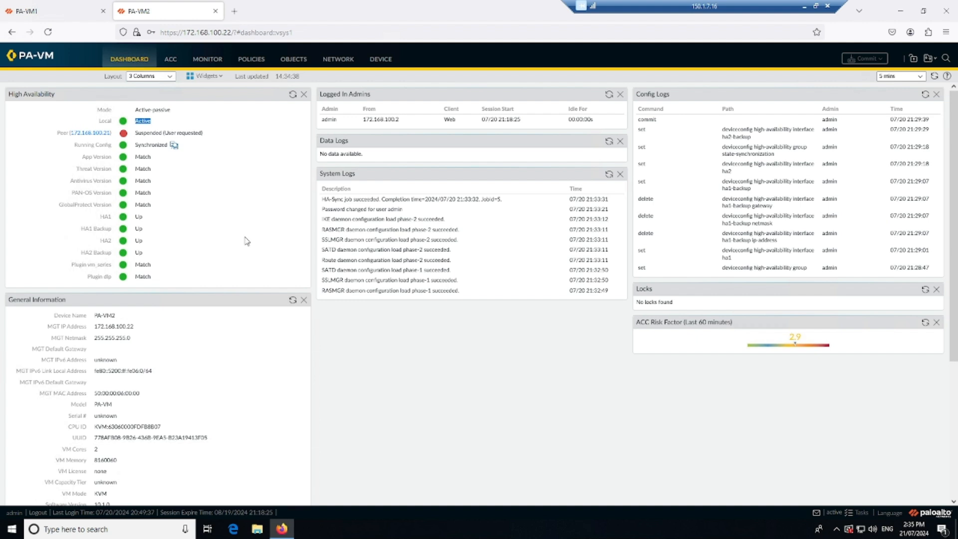
pyautogui.click(293, 95)
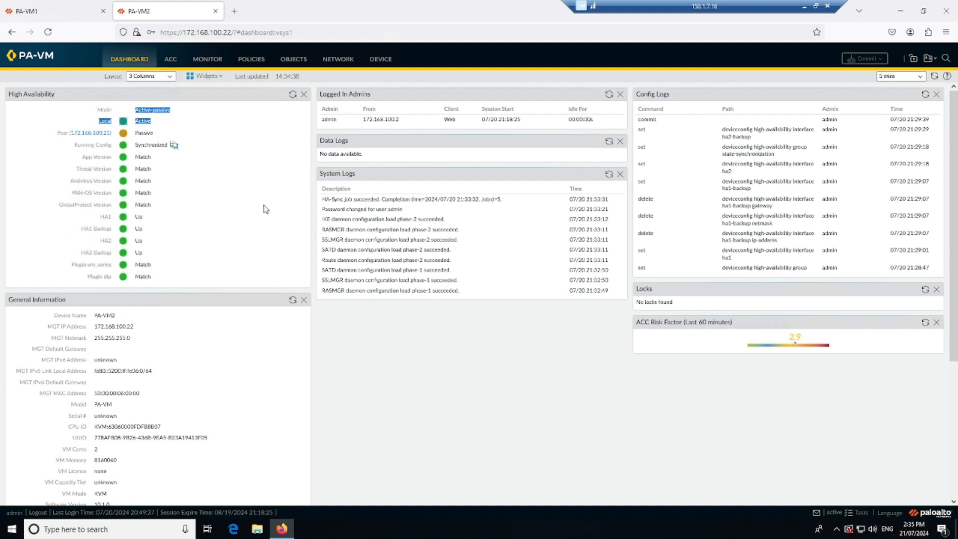
# Step: Compare the HA states on the PA-VM1 and PA-VM2 dashboards and refresh the High Availability status on PA-VM1
pyautogui.click(62, 14)
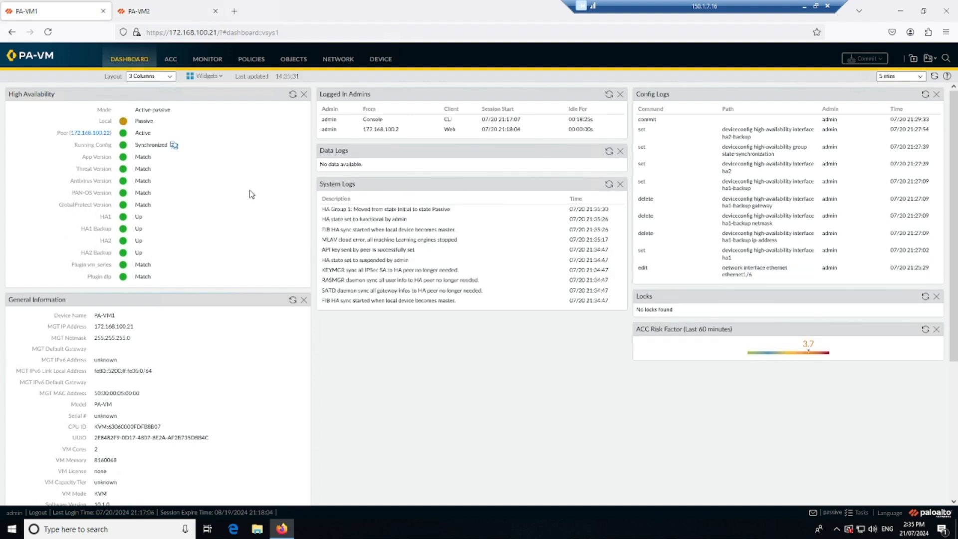
pyautogui.click(162, 14)
pyautogui.click(383, 61)
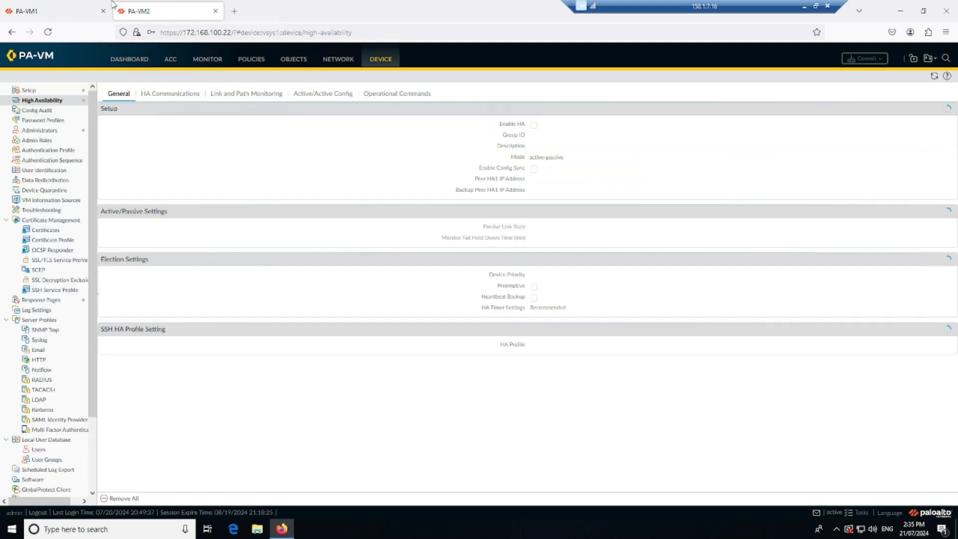
pyautogui.click(109, 6)
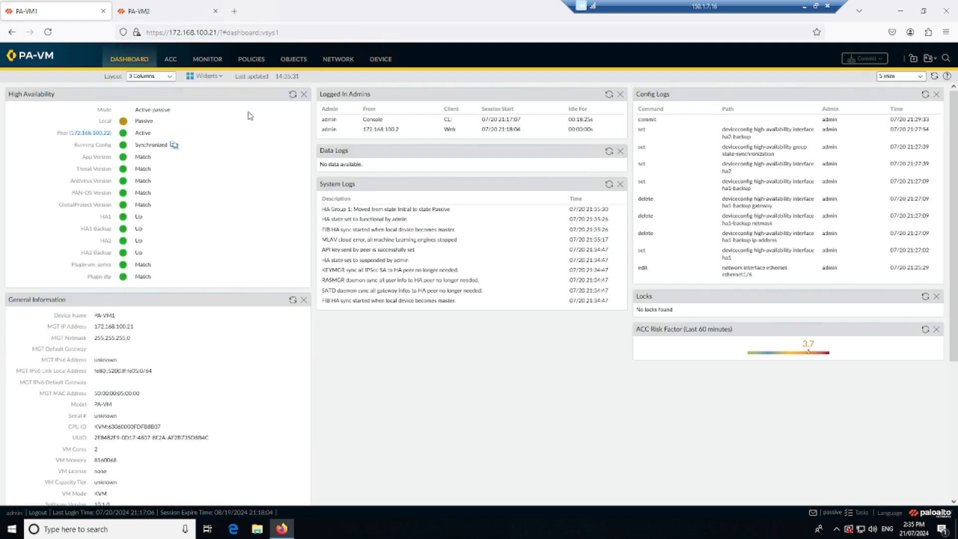
pyautogui.click(292, 94)
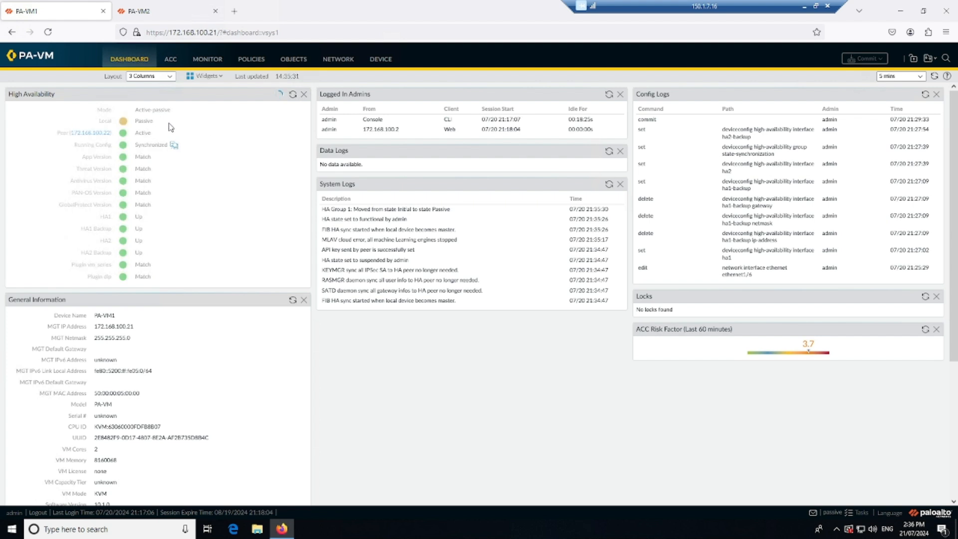
pyautogui.moveTo(128, 122); pyautogui.dragTo(155, 122)
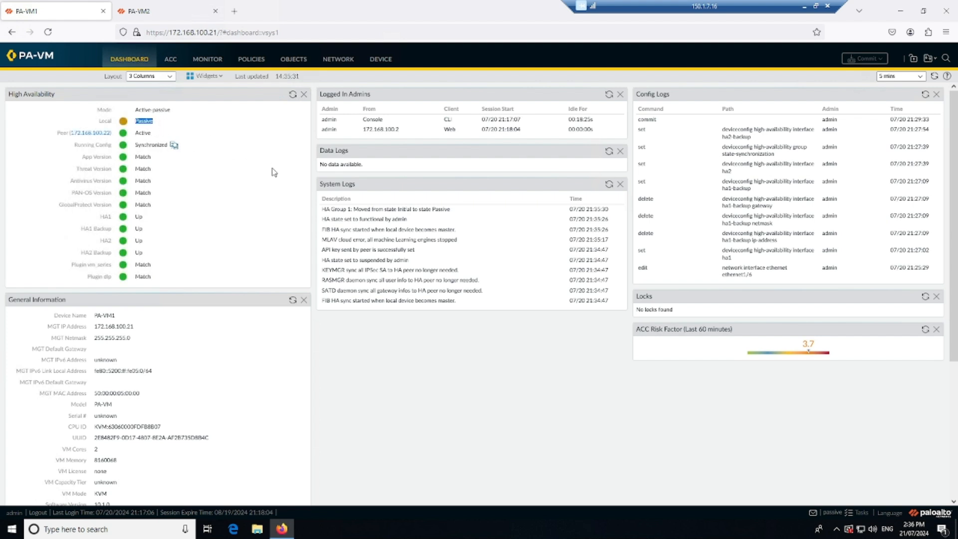
# Step: Suspend the local device for high availability on PA-VM2, confirm the suspension, and refresh the High Availability status on PA-VM1
pyautogui.click(167, 7)
pyautogui.click(329, 94)
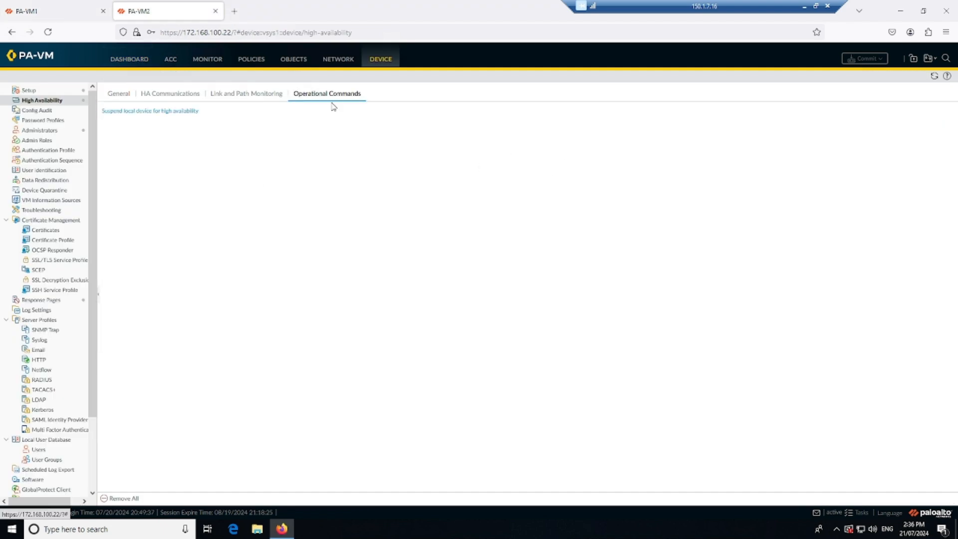
pyautogui.click(141, 111)
pyautogui.click(465, 308)
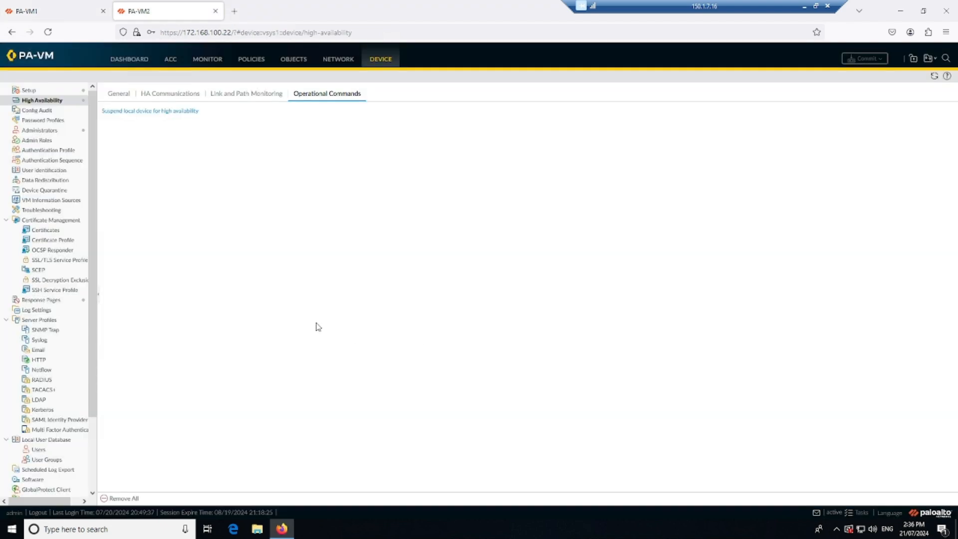
pyautogui.click(69, 7)
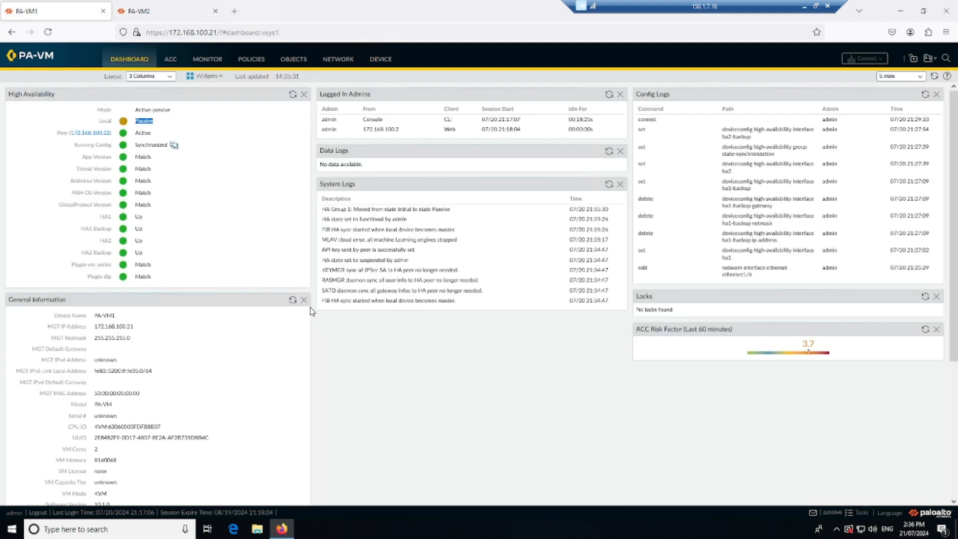
pyautogui.click(294, 95)
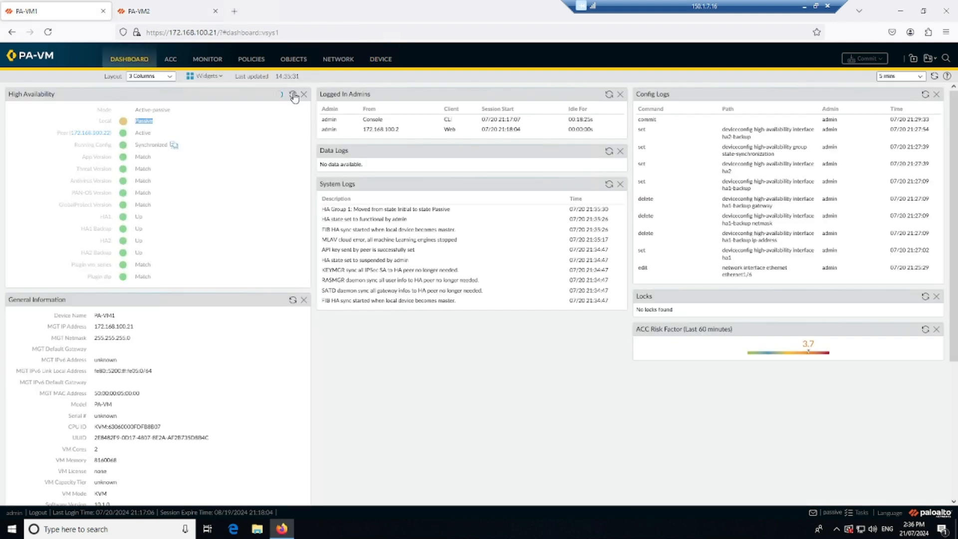
# Step: Make the local device functional for high availability again on PA-VM2 and return to its dashboard
pyautogui.click(163, 15)
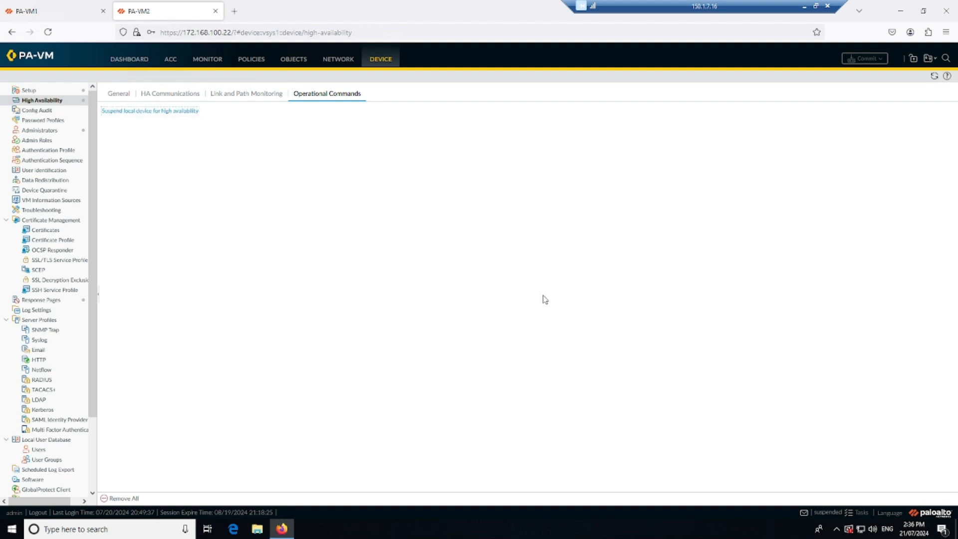
pyautogui.click(129, 59)
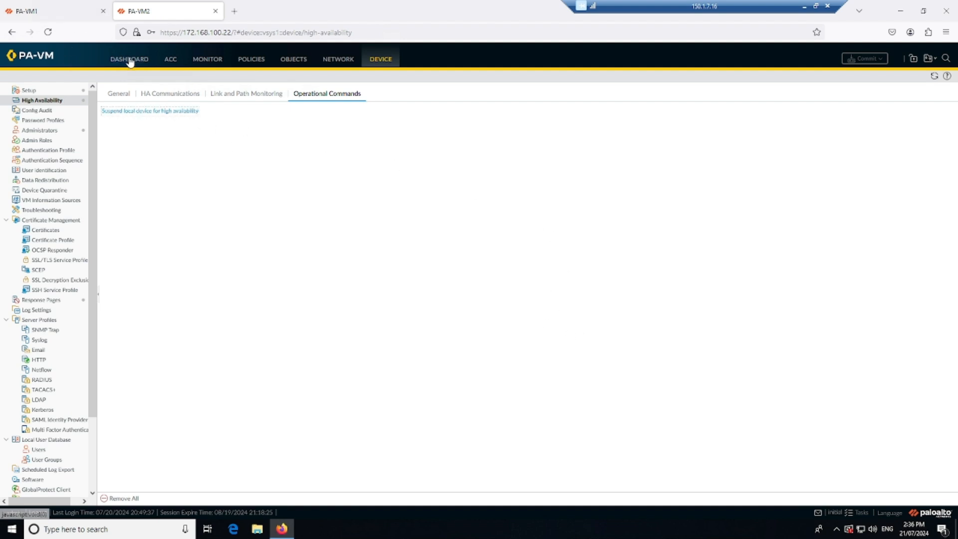
# Step: Refresh the High Availability status on PA-VM1 and check the local and peer states after restoring PA-VM2
pyautogui.click(64, 14)
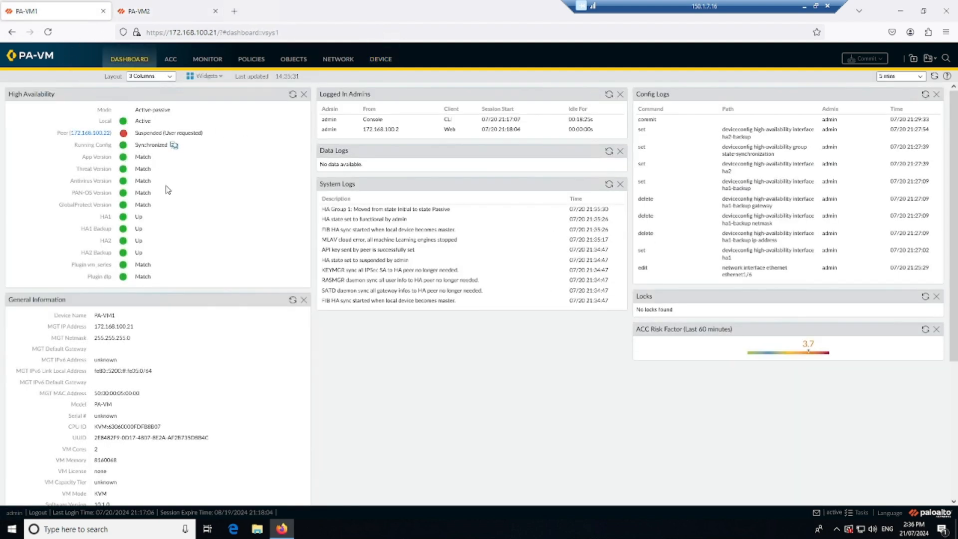
pyautogui.click(293, 94)
pyautogui.moveTo(137, 133); pyautogui.dragTo(135, 133)
pyautogui.click(239, 212)
pyautogui.click(162, 7)
pyautogui.click(63, 4)
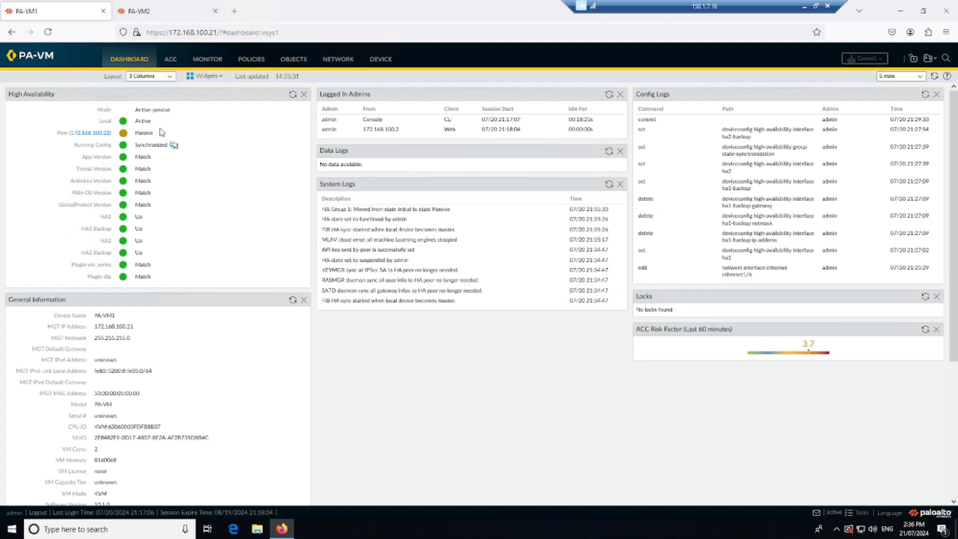